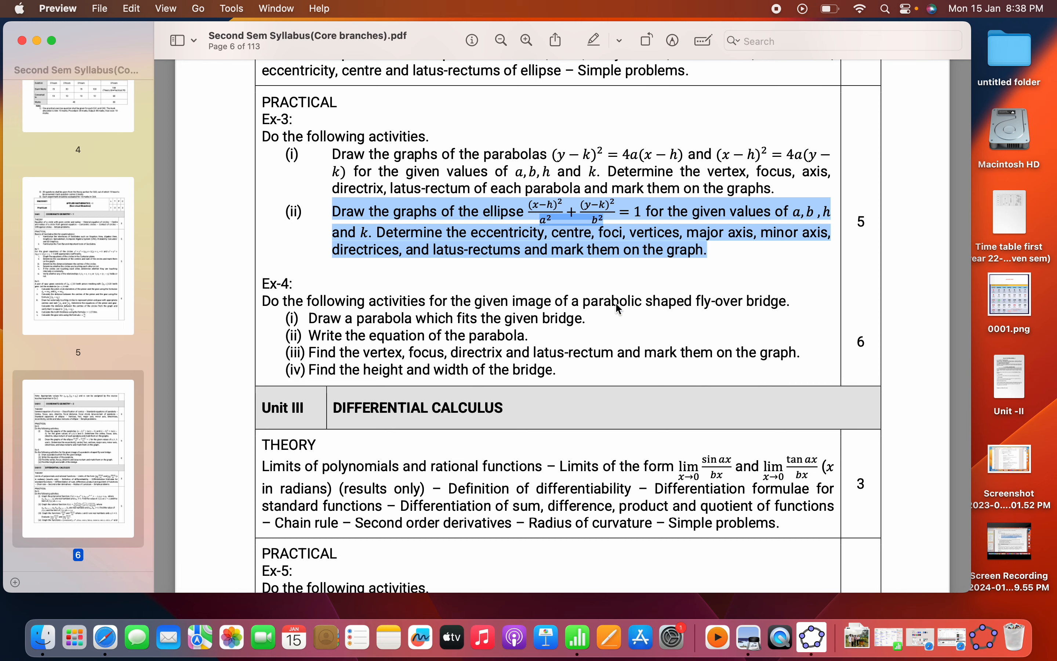
# Switch to GeoGebra Classic 5 and expand its window to full screen.
pyautogui.click(809, 650)
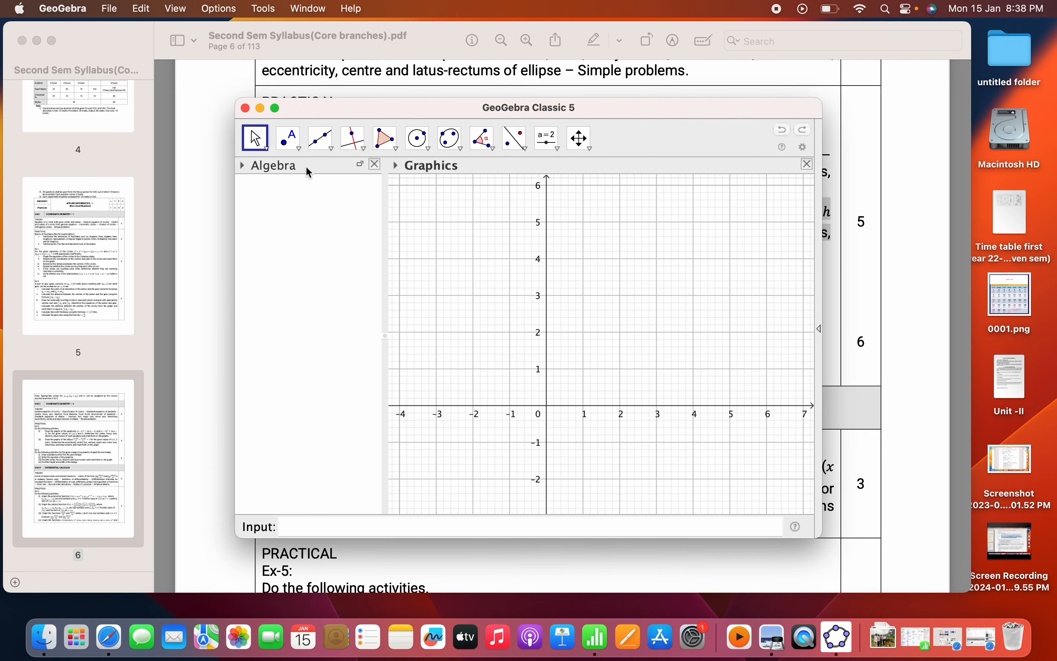
pyautogui.click(276, 108)
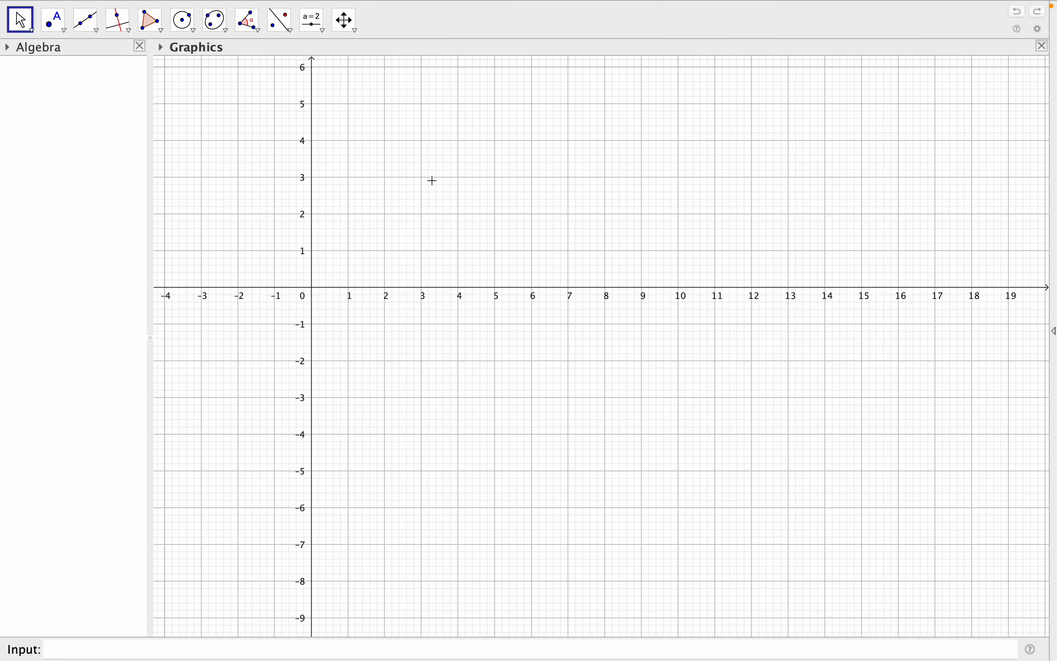
pyautogui.moveTo(265, 169); pyautogui.dragTo(516, 187)
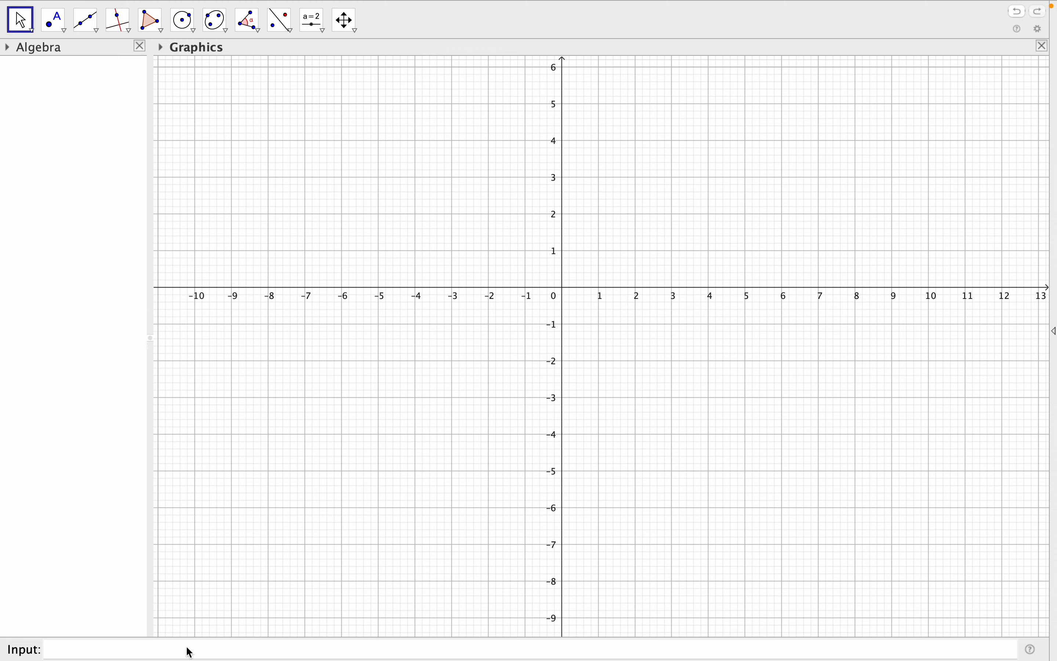
# Move the input bar above the Algebra and Graphics views in the layout preferences, and close the preferences.
pyautogui.click(1040, 30)
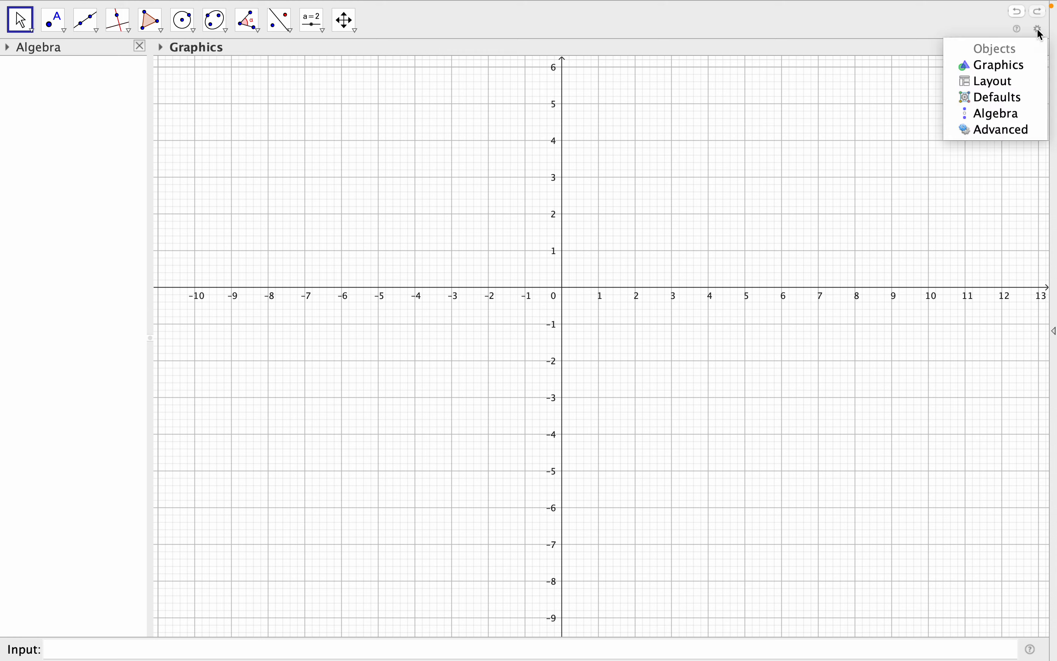
pyautogui.click(1007, 130)
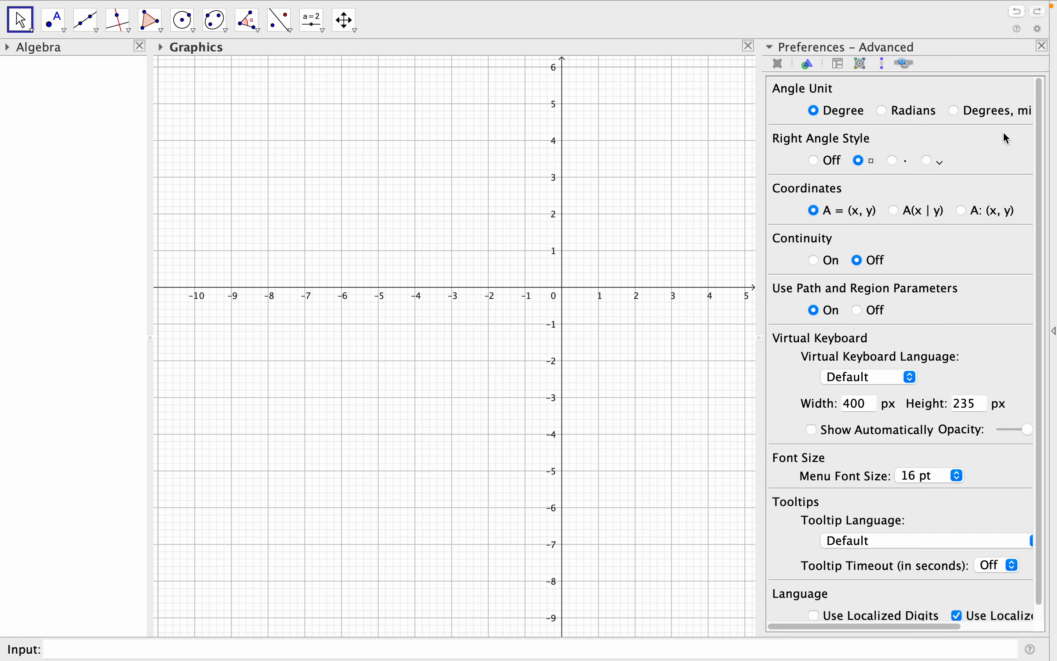
pyautogui.click(839, 65)
pyautogui.click(876, 113)
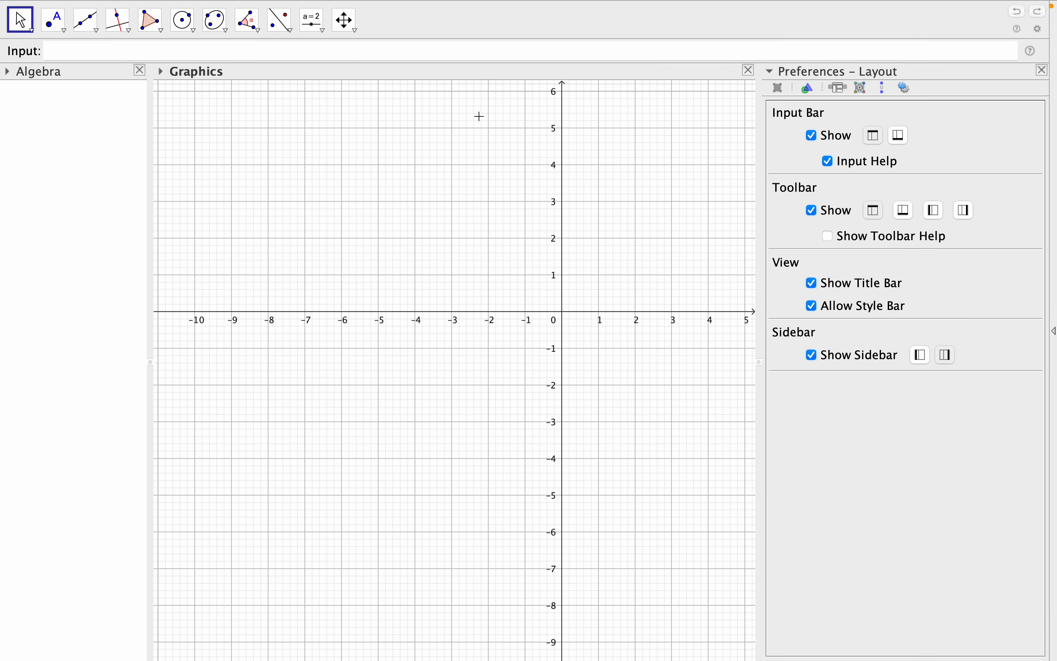
pyautogui.click(1043, 70)
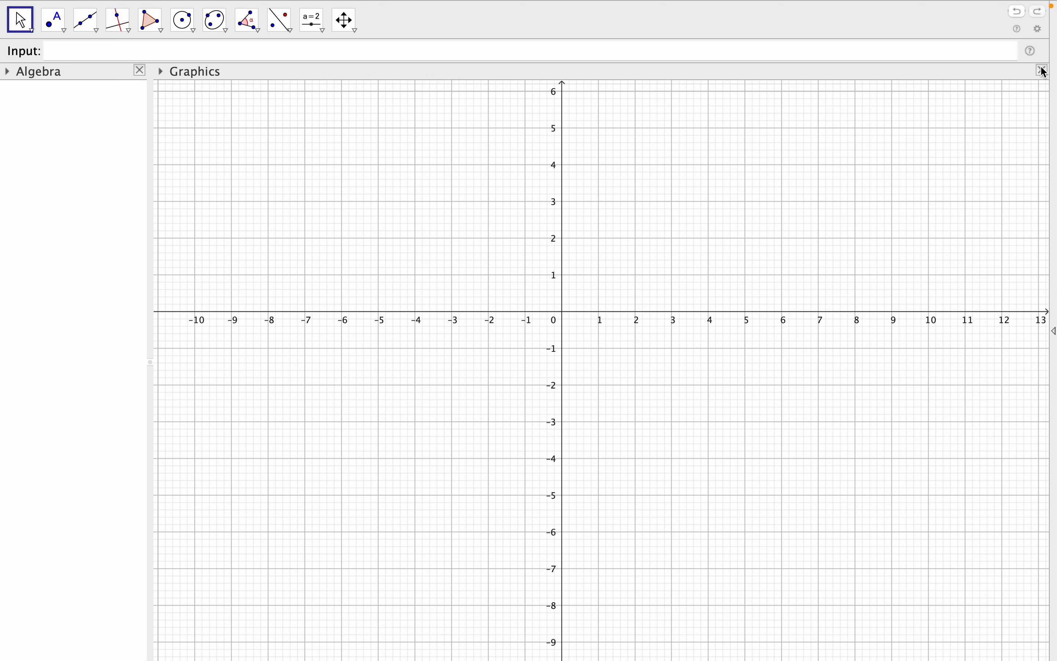
# Define the parameter a = 5 and show it as a slider in the Graphics view.
pyautogui.click(91, 56)
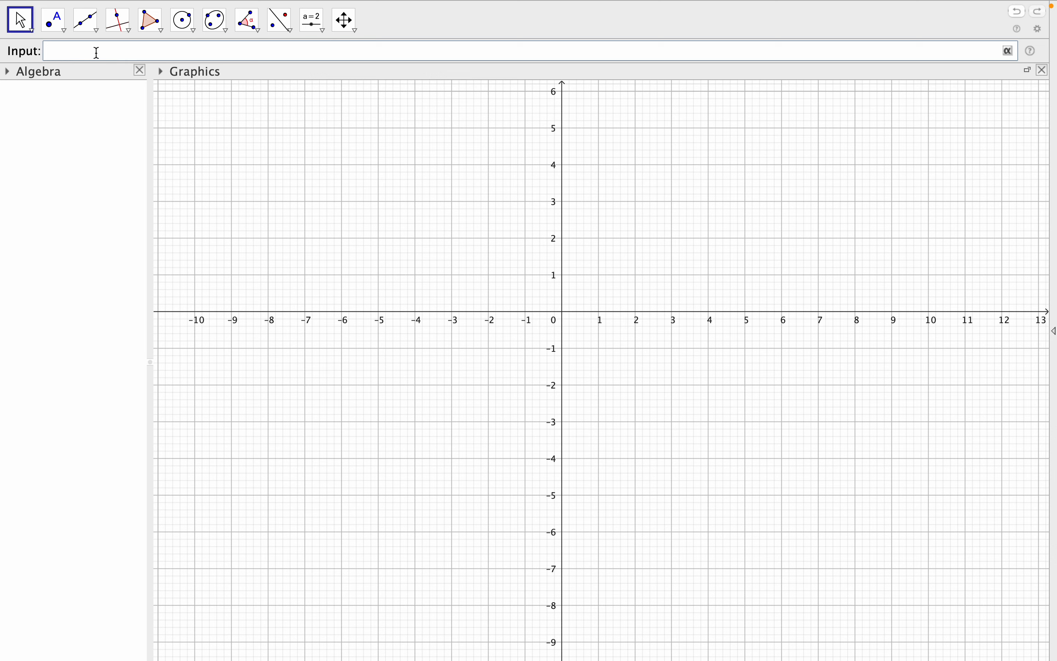
pyautogui.write('a=5')
pyautogui.press('Return')
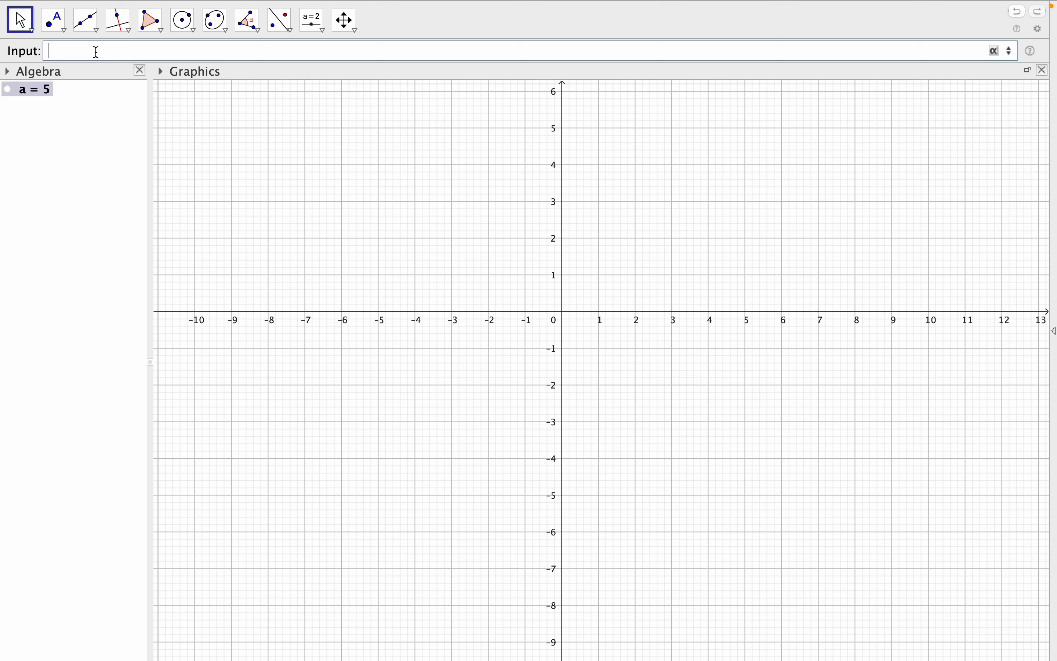
pyautogui.click(7, 89)
# Define the parameters b = 3, h = 5 and k = 8.
pyautogui.click(80, 52)
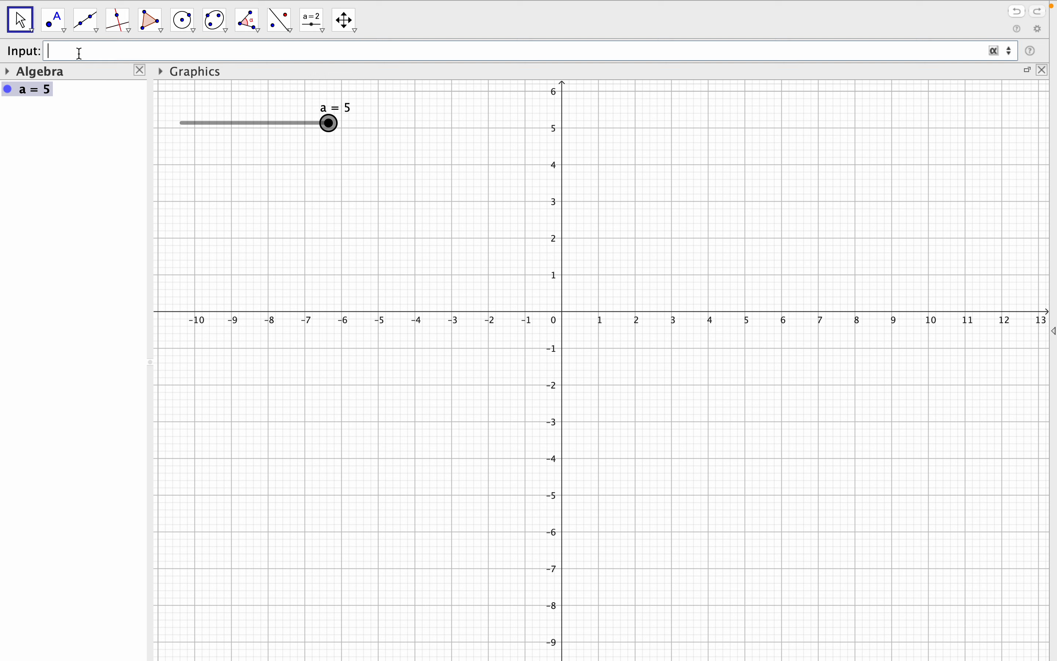
pyautogui.write('b=3')
pyautogui.press('Return')
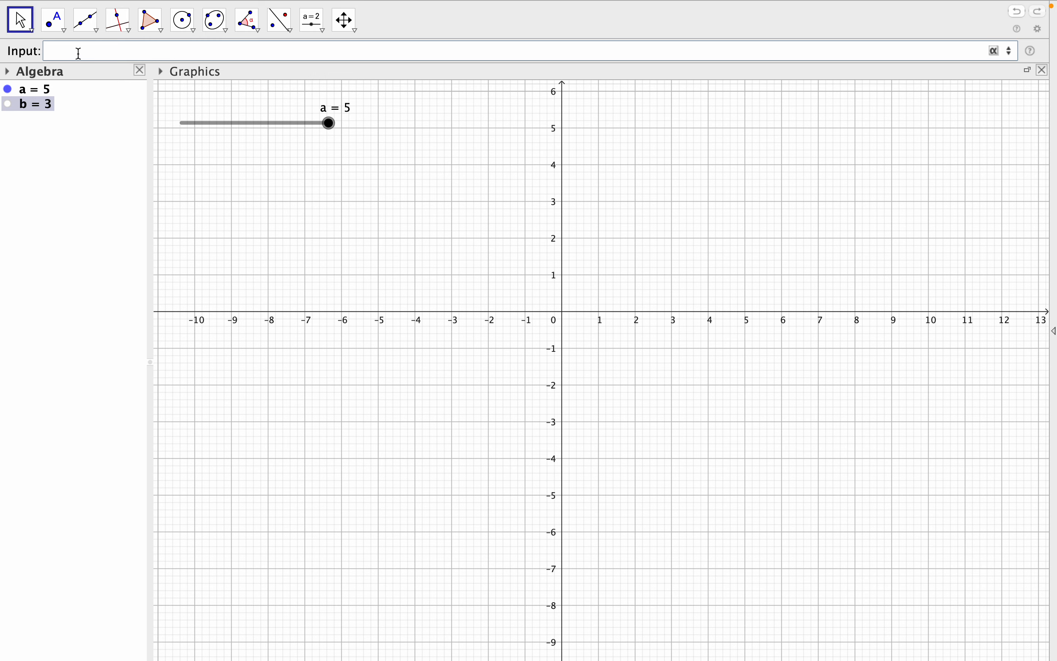
pyautogui.write('h=5')
pyautogui.press('Return')
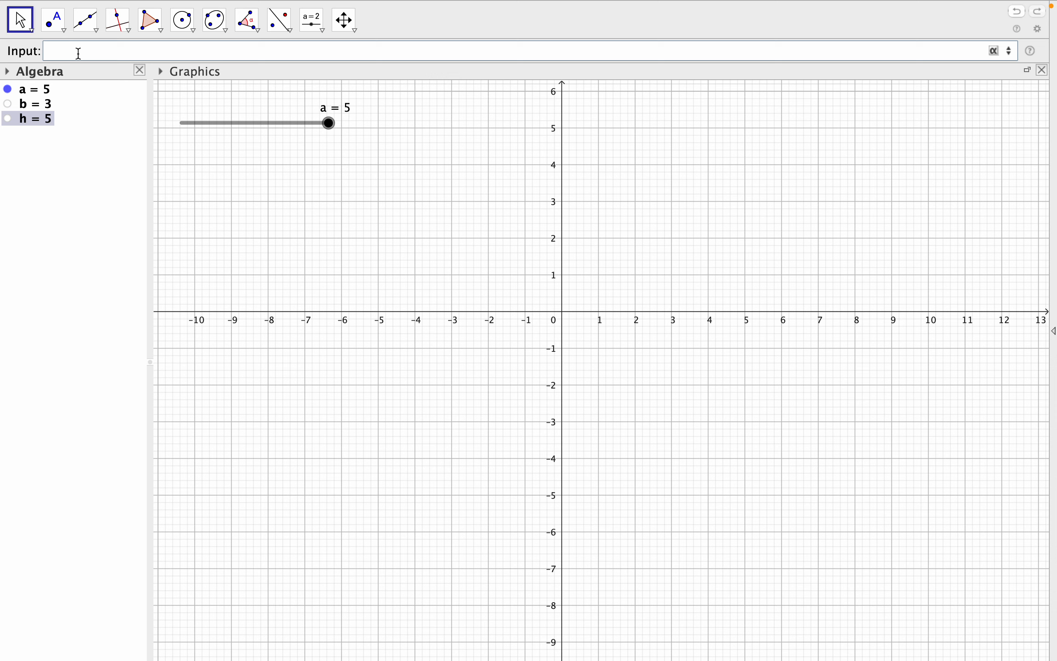
pyautogui.write('k=8')
pyautogui.press('Return')
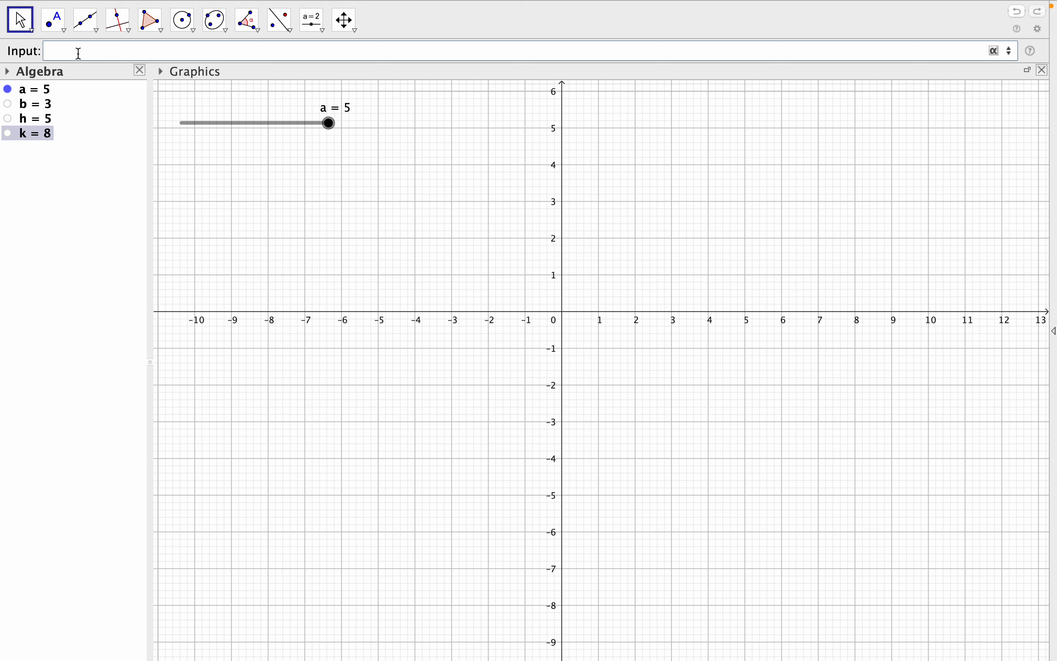
# Show the parameters b, h and k as sliders in the Graphics view.
pyautogui.click(7, 103)
pyautogui.click(8, 118)
pyautogui.click(8, 133)
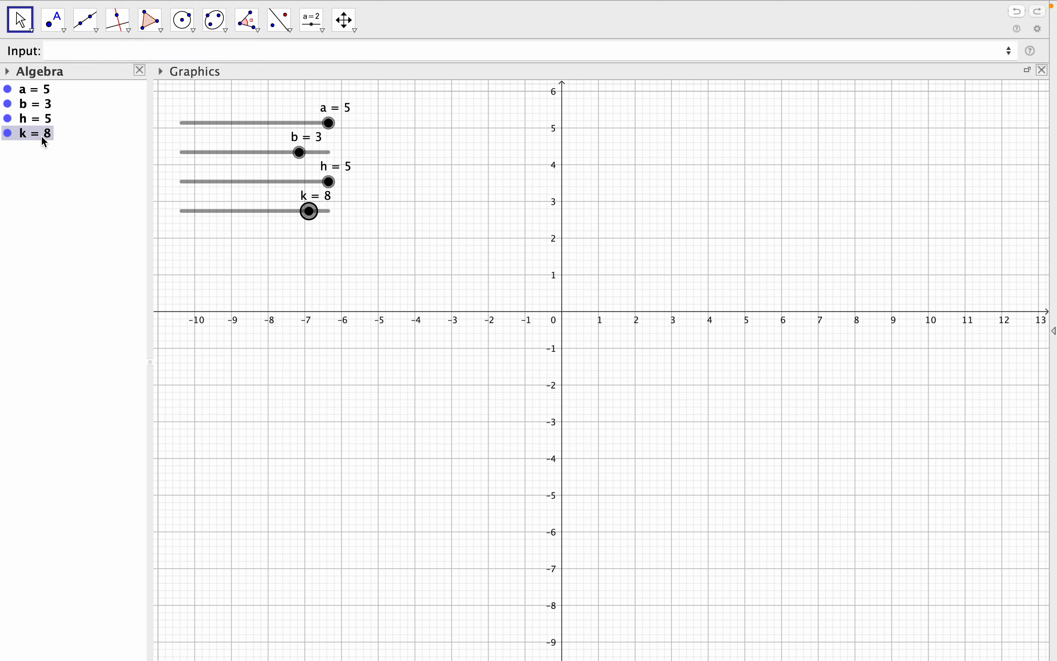
# Plot the ellipse with the equation (x-h)^2/a^2+(y-k)^2/b^2=1.
pyautogui.click(90, 52)
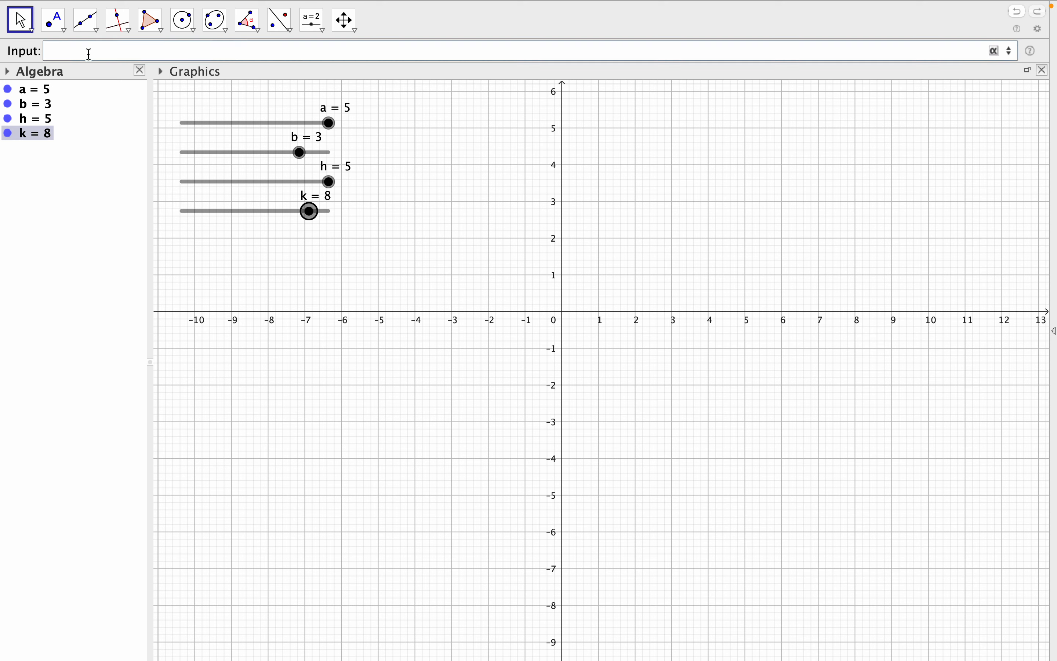
pyautogui.write('(x-h)^2')
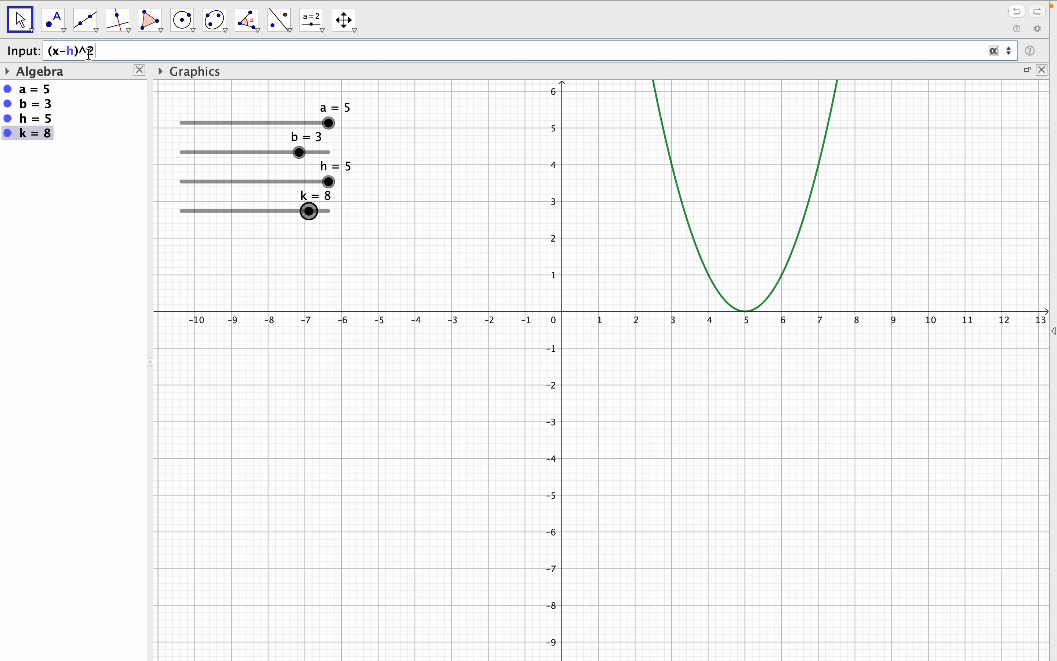
pyautogui.write('/a')
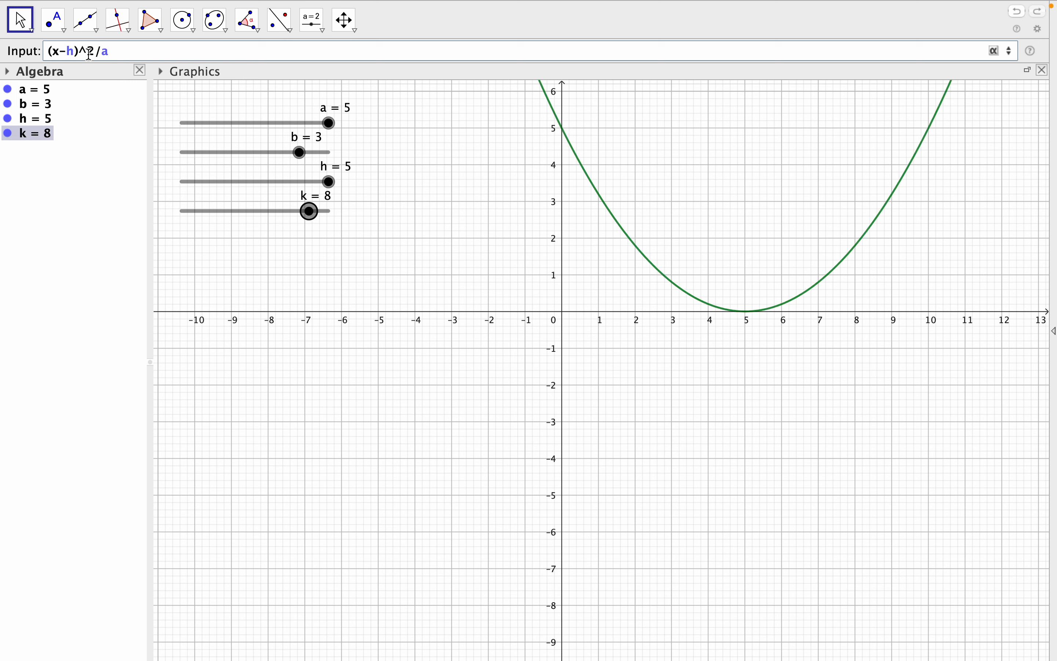
pyautogui.write('^2+')
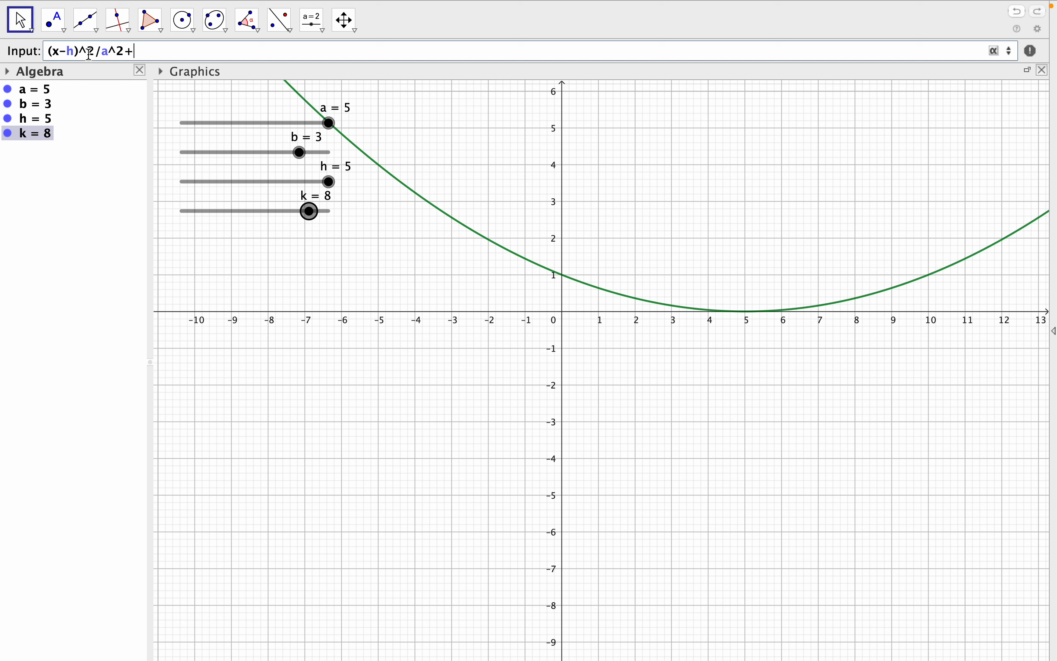
pyautogui.write('(y-k')
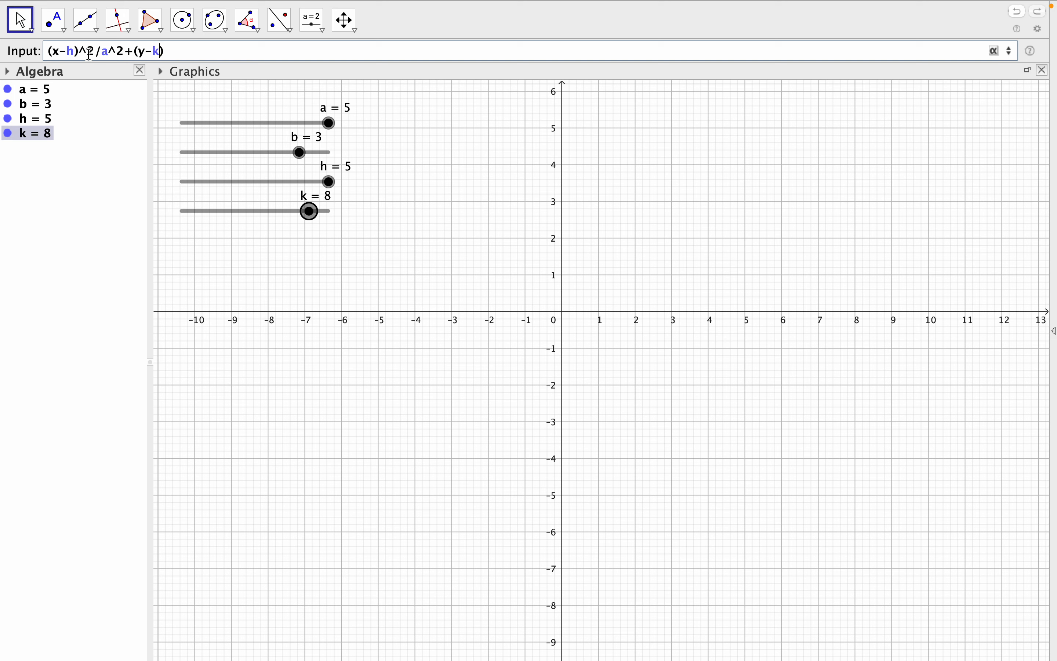
pyautogui.press('Right')
pyautogui.write('^2/b^2=1')
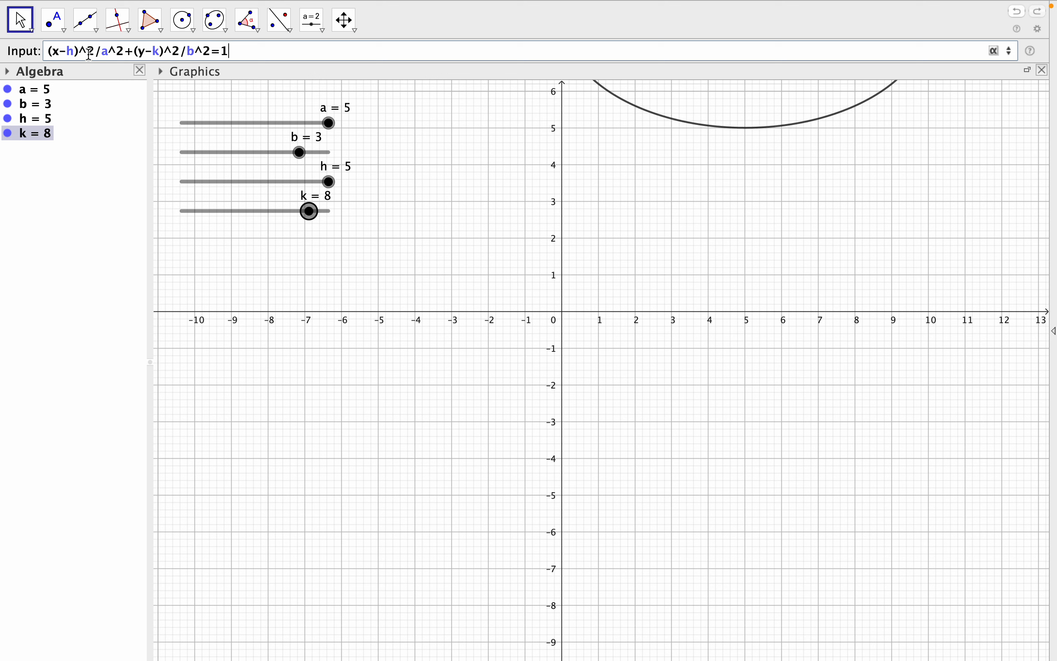
pyautogui.press('Return')
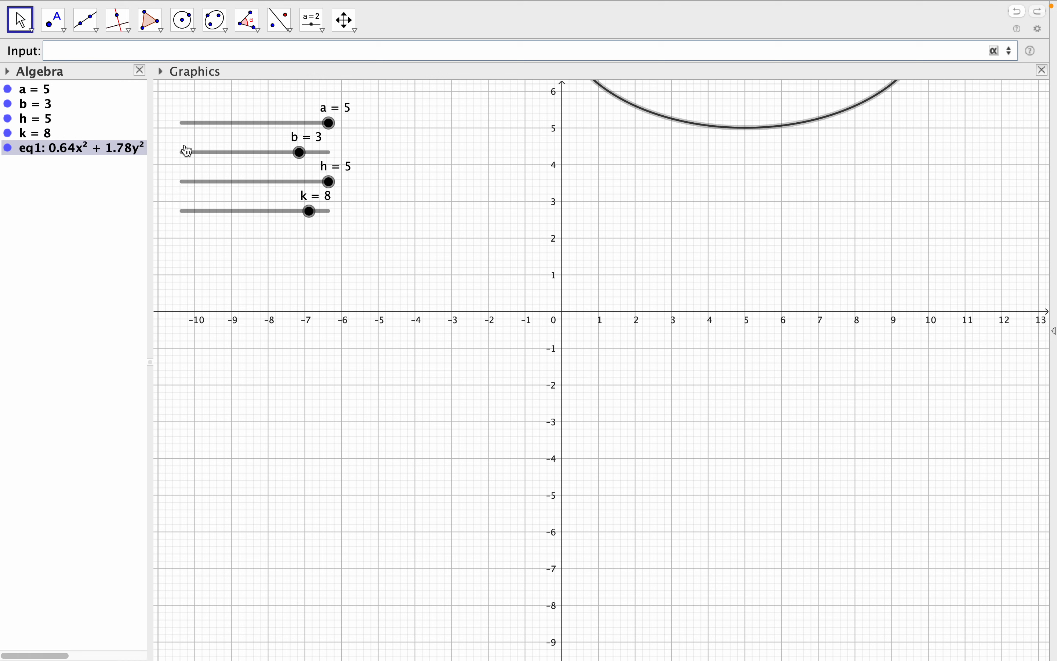
# Switch the ellipse's equation to input form and widen the Algebra view to fit the full equation.
pyautogui.rightClick(99, 155)
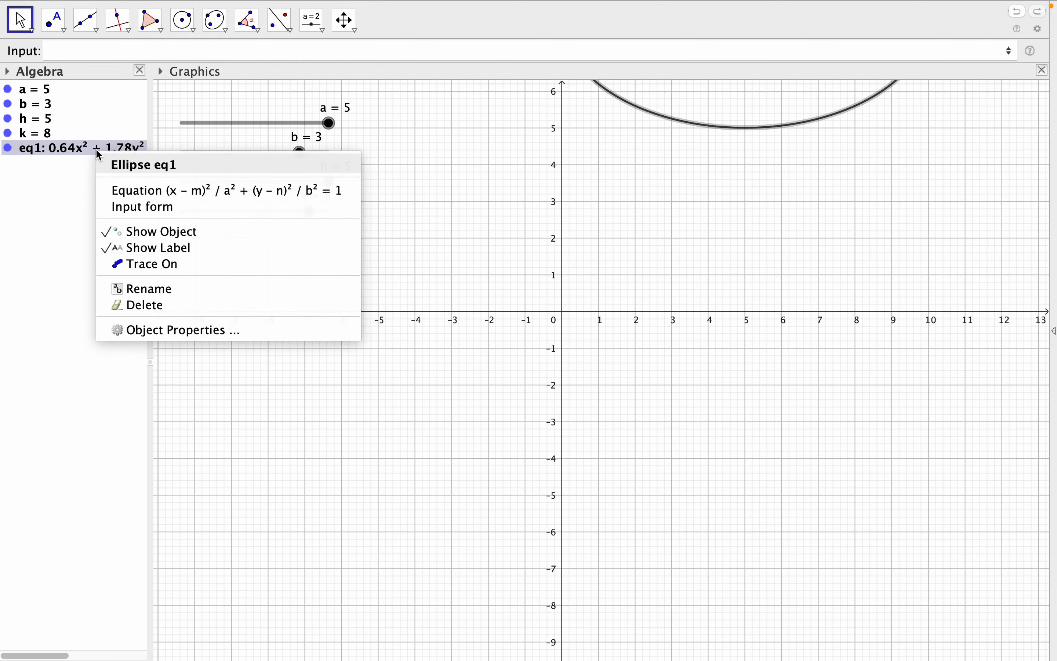
pyautogui.click(131, 207)
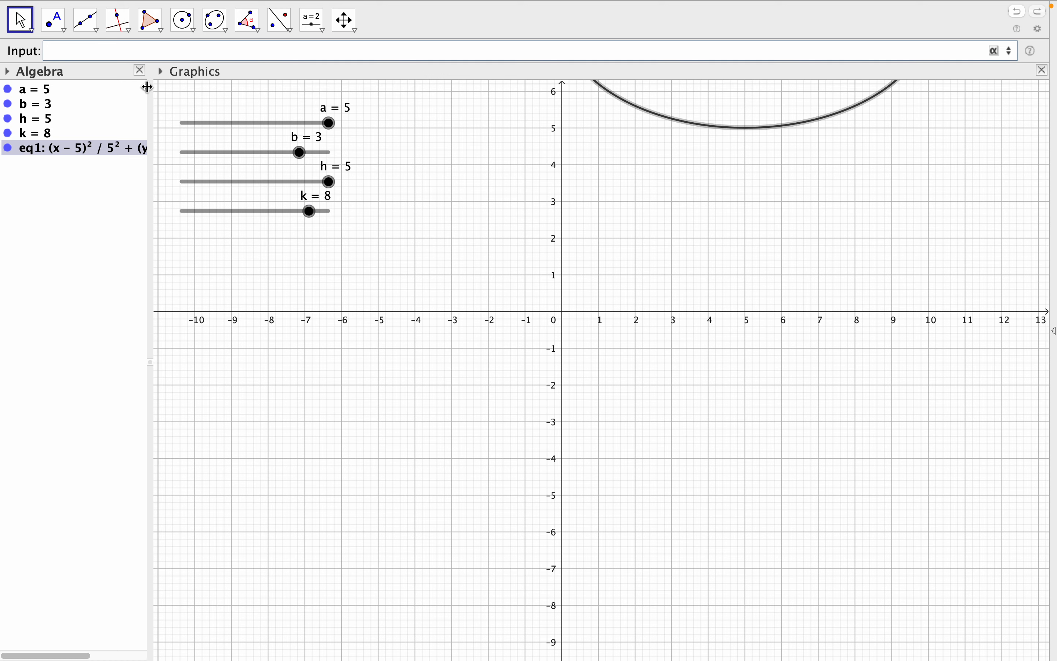
pyautogui.moveTo(148, 85); pyautogui.dragTo(237, 95)
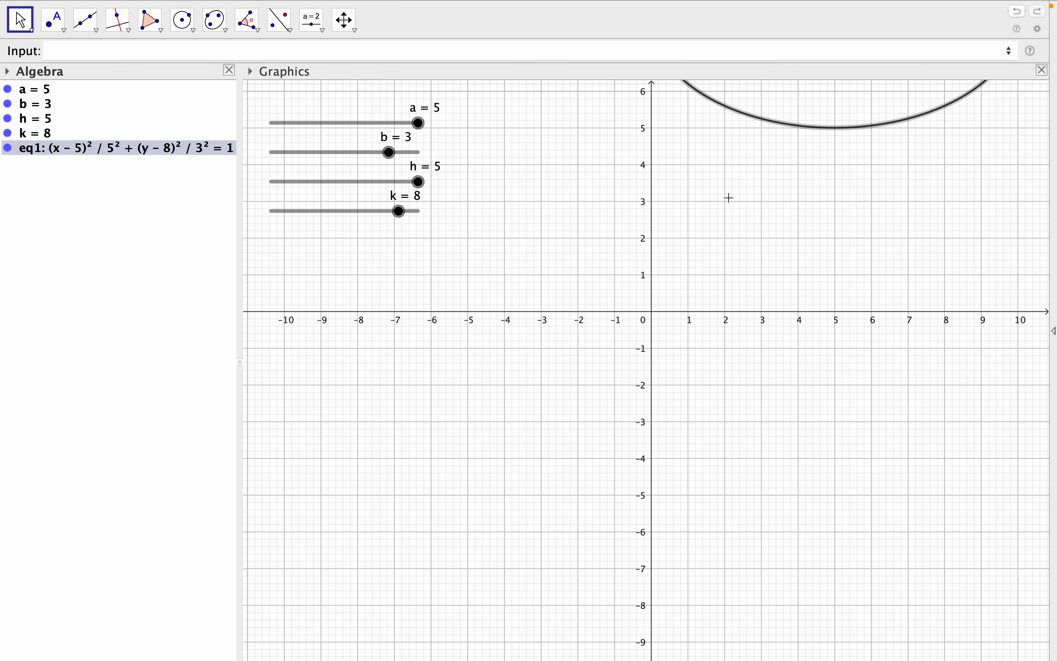
pyautogui.moveTo(714, 202); pyautogui.dragTo(734, 377)
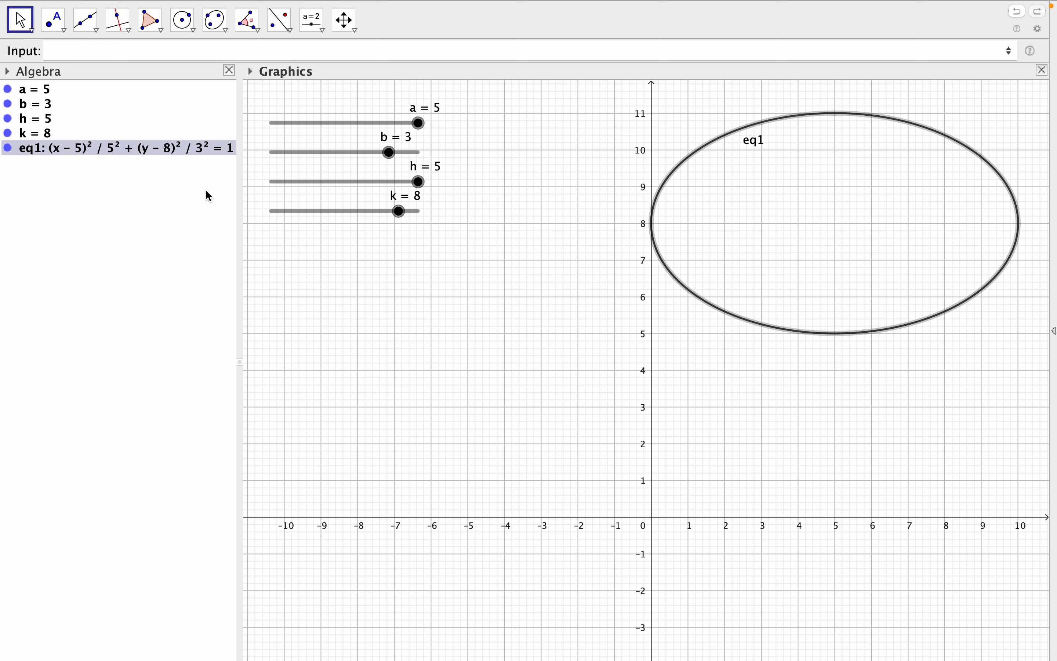
# Set the ellipse's colour to magenta in its object properties and close the properties.
pyautogui.click(91, 50)
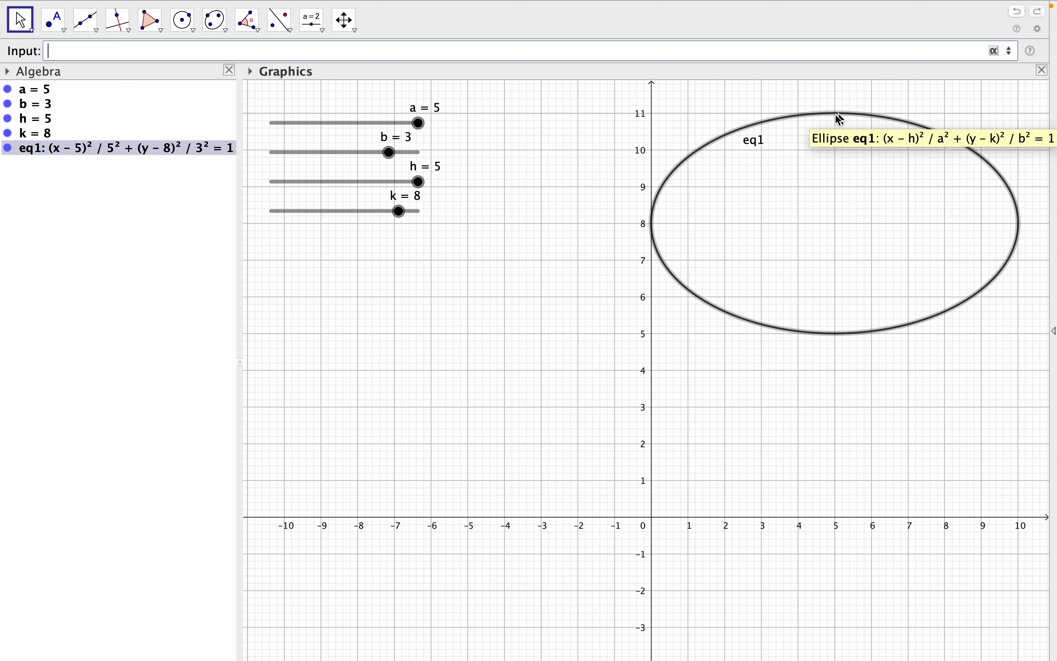
pyautogui.rightClick(756, 142)
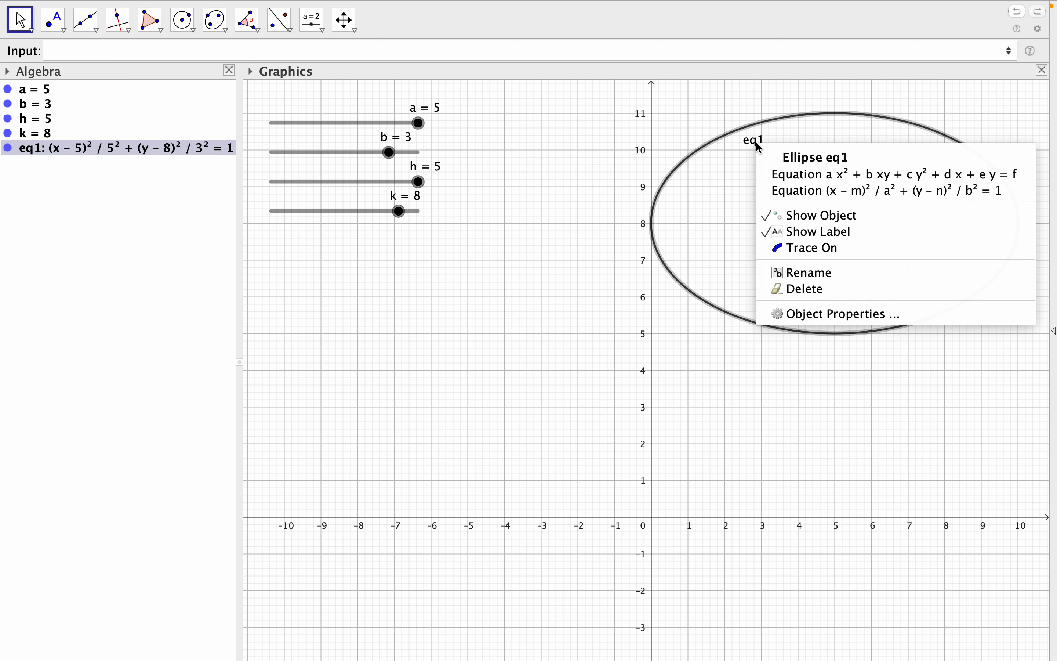
pyautogui.click(808, 314)
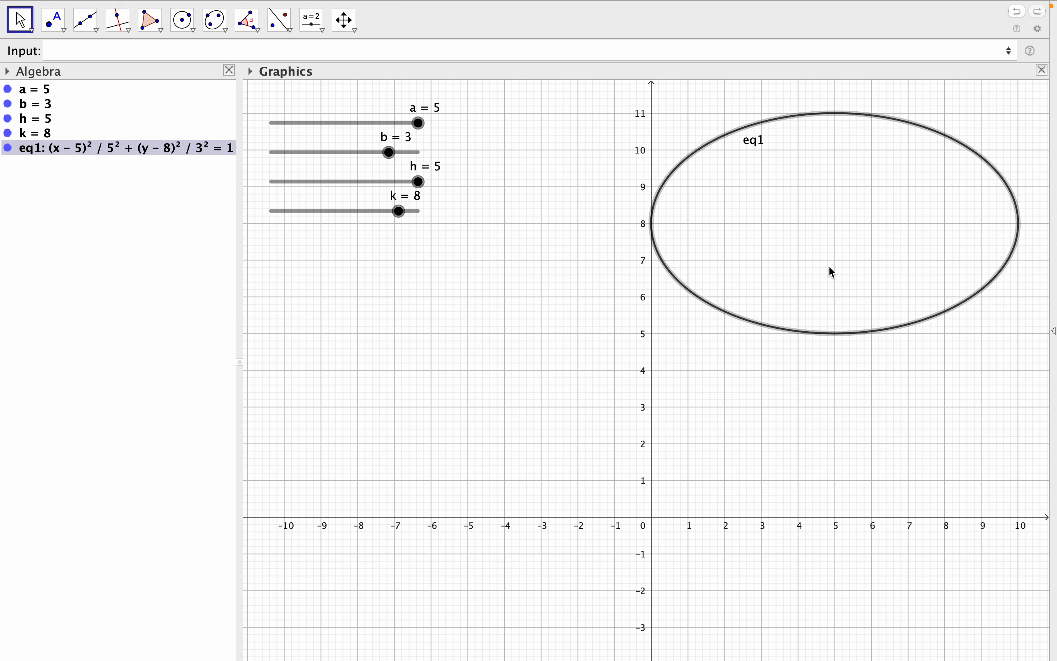
pyautogui.click(870, 114)
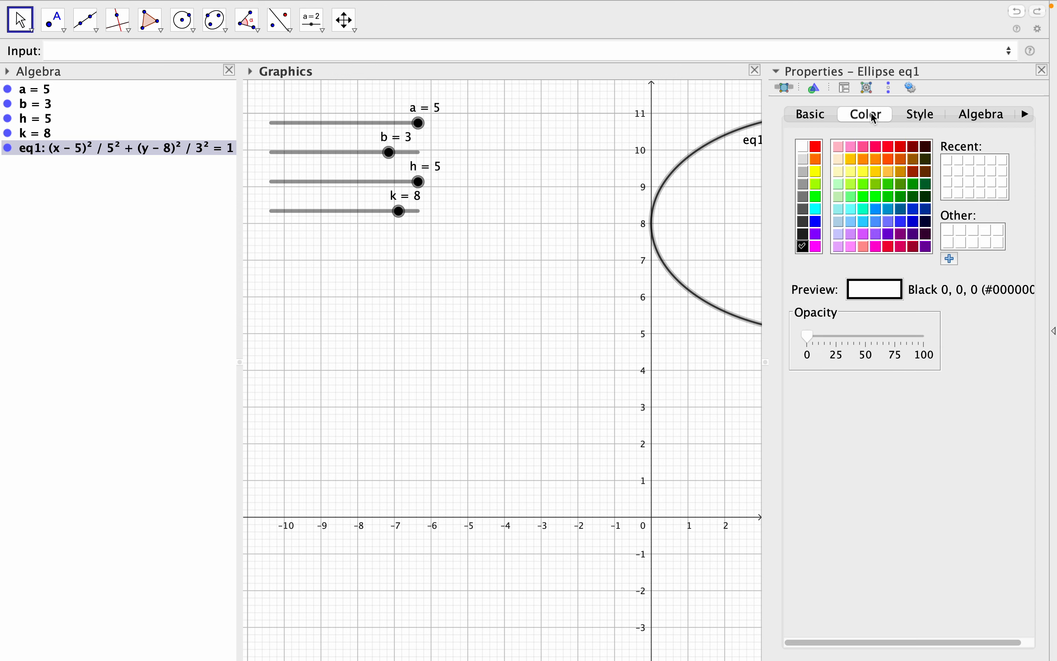
pyautogui.click(816, 246)
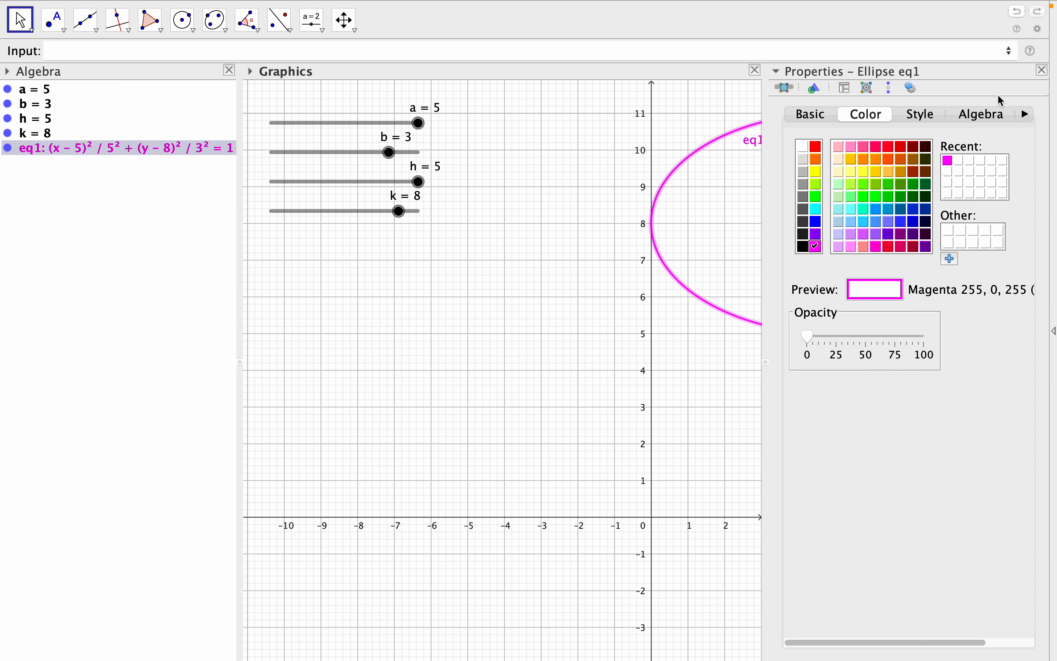
pyautogui.click(1043, 70)
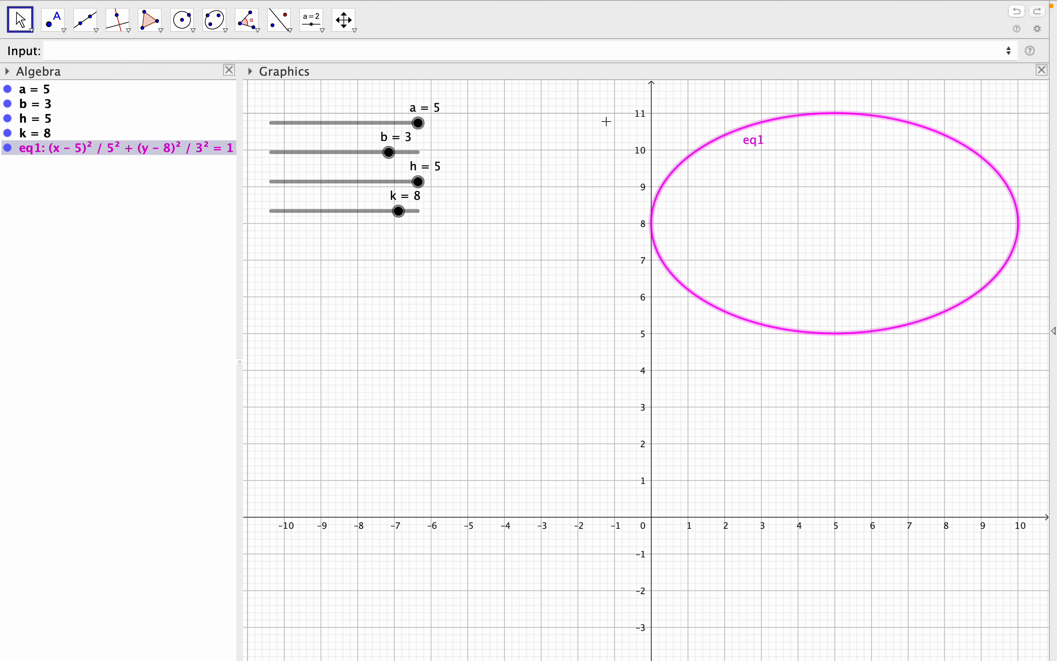
# Create point C as the ellipse's centre with the command C:Center(eq1).
pyautogui.click(110, 53)
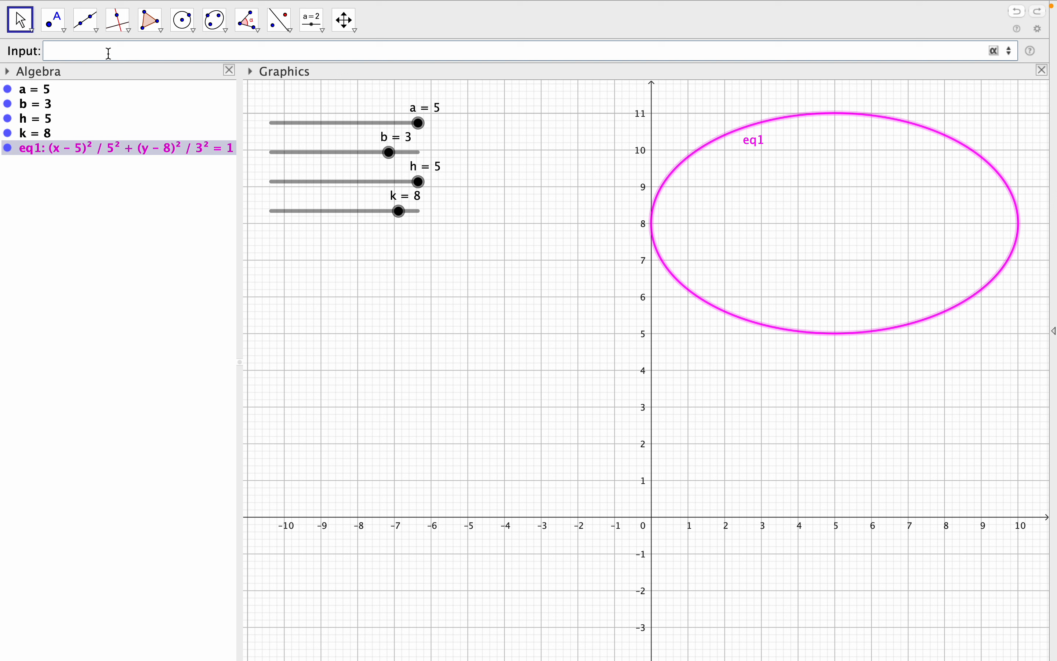
pyautogui.write('c')
pyautogui.press('BackSpace')
pyautogui.write('C:Cent')
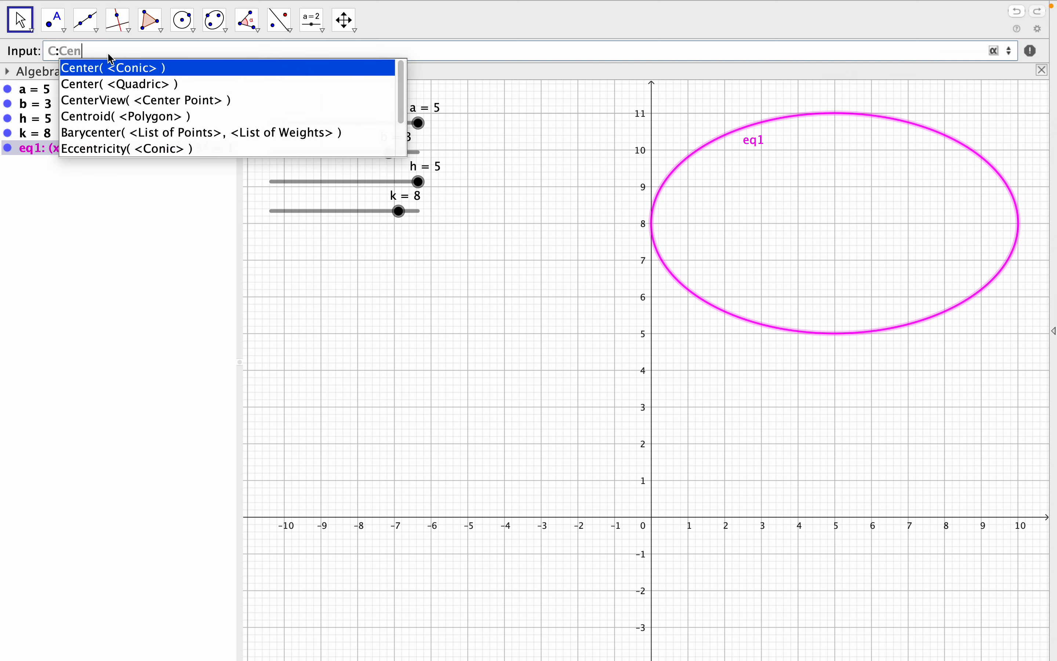
pyautogui.click(136, 74)
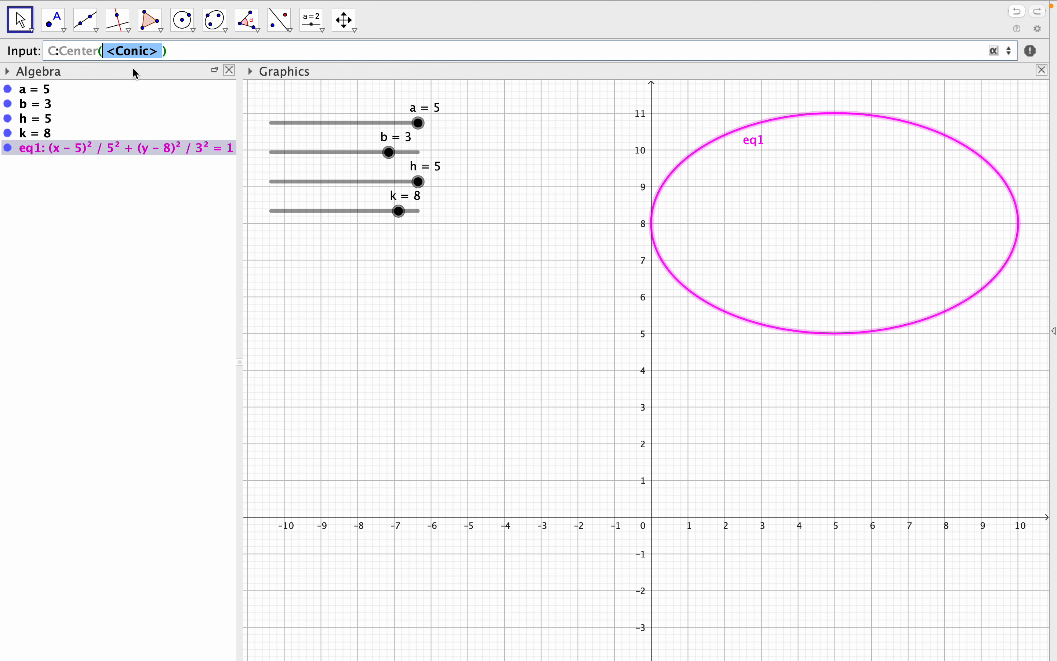
pyautogui.click(160, 51)
pyautogui.moveTo(159, 52); pyautogui.dragTo(139, 51)
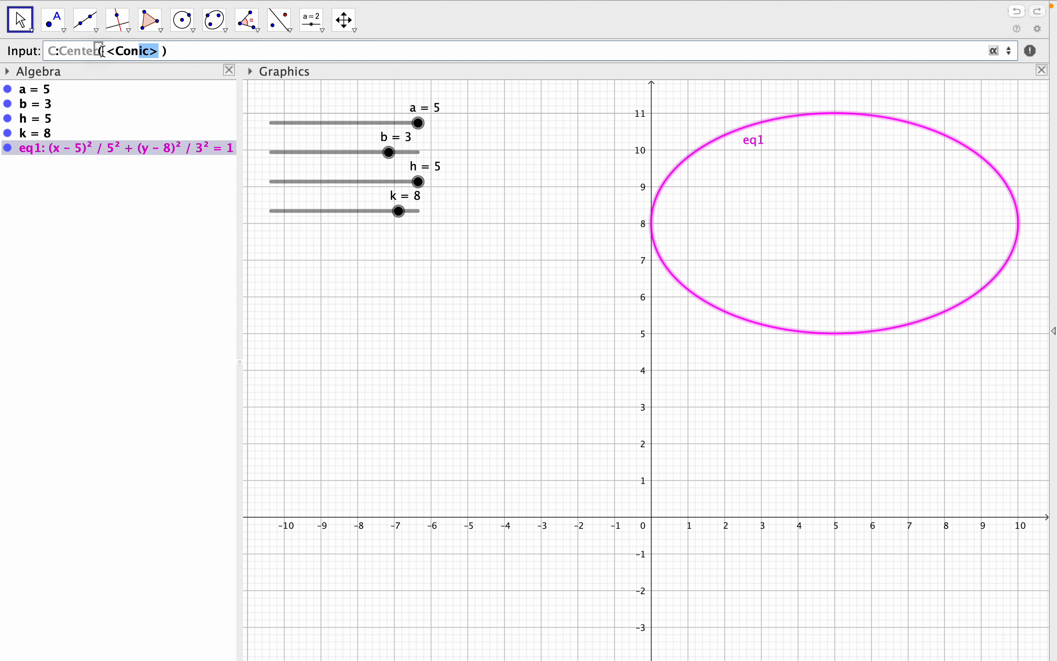
pyautogui.press('BackSpace')
pyautogui.press('BackSpace')
pyautogui.press('BackSpace')
pyautogui.press('BackSpace')
pyautogui.press('BackSpace')
pyautogui.press('BackSpace')
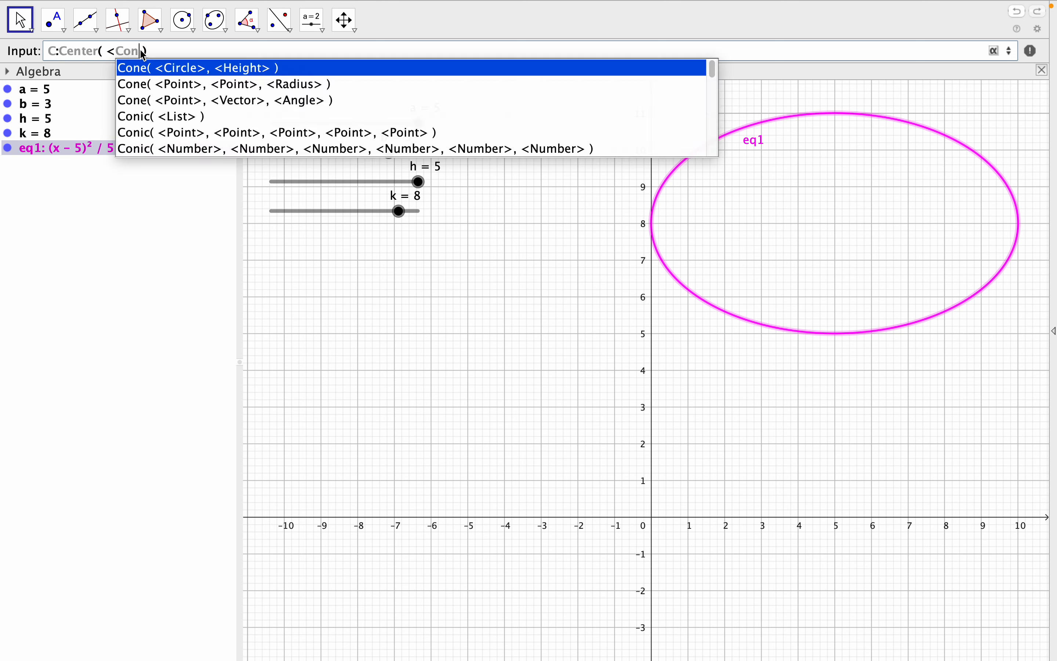
pyautogui.write('eq1')
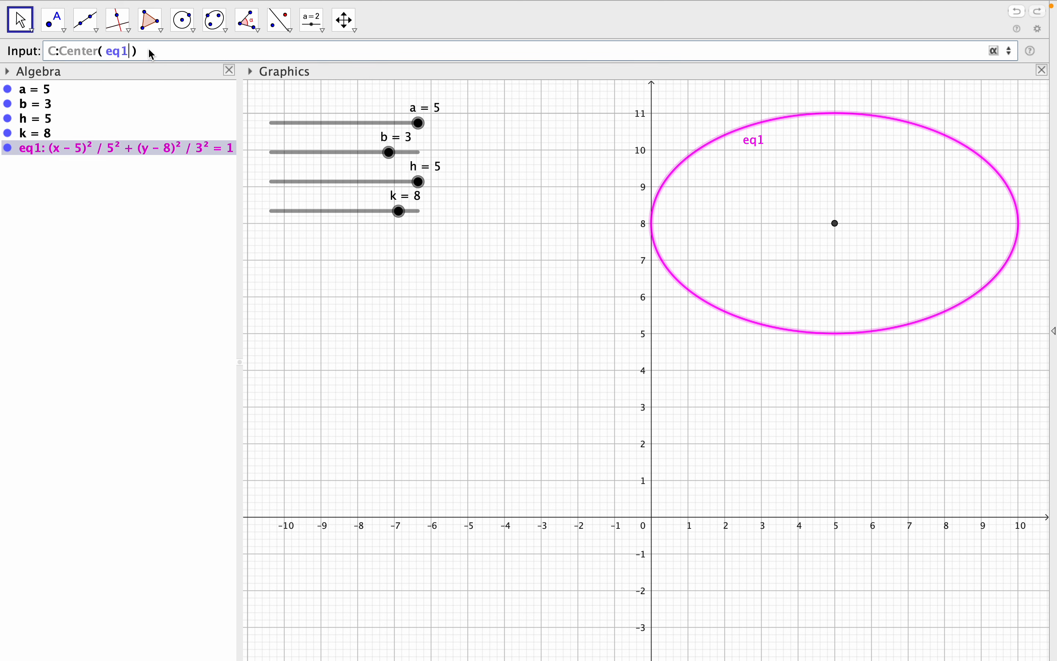
pyautogui.press('Return')
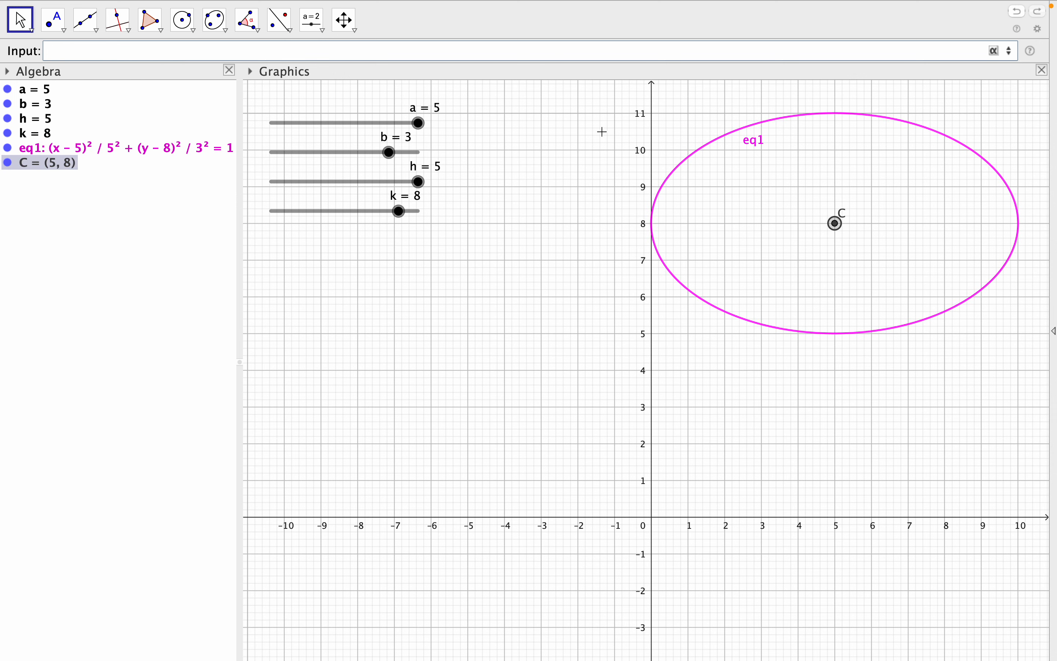
# Move centre point C's label slightly up and away from the point, and set the point's colour to red in its object properties.
pyautogui.click(20, 19)
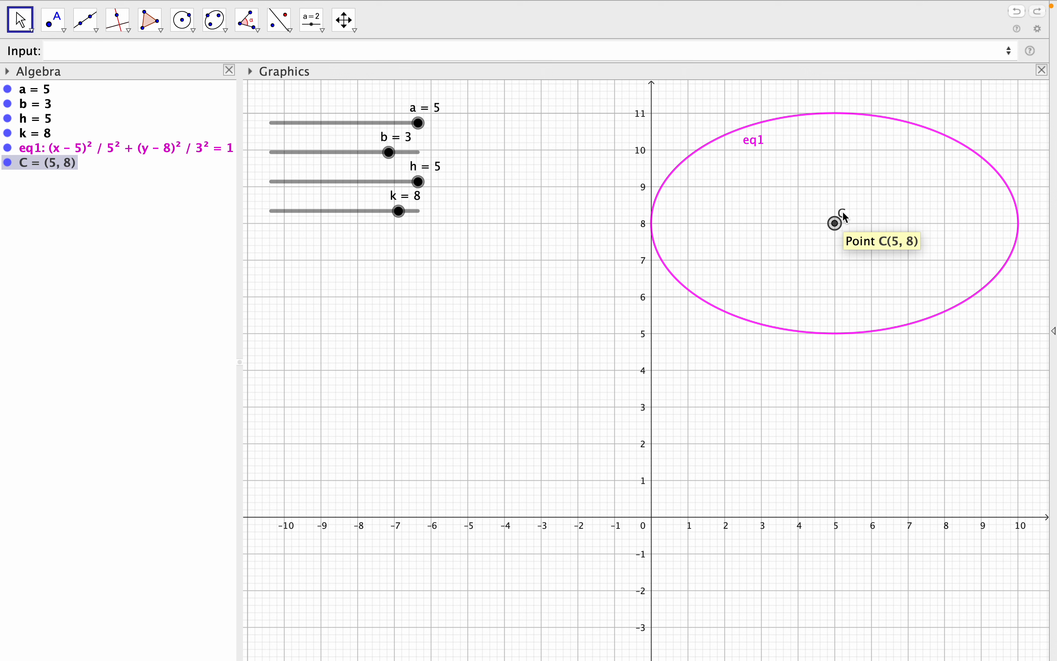
pyautogui.click(846, 214)
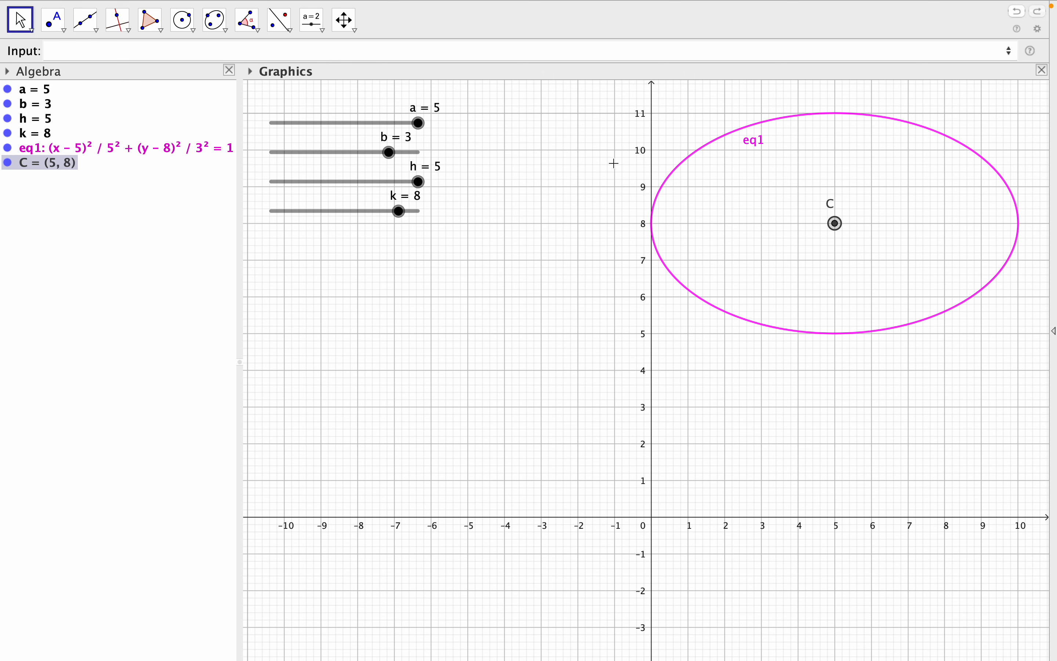
pyautogui.rightClick(836, 225)
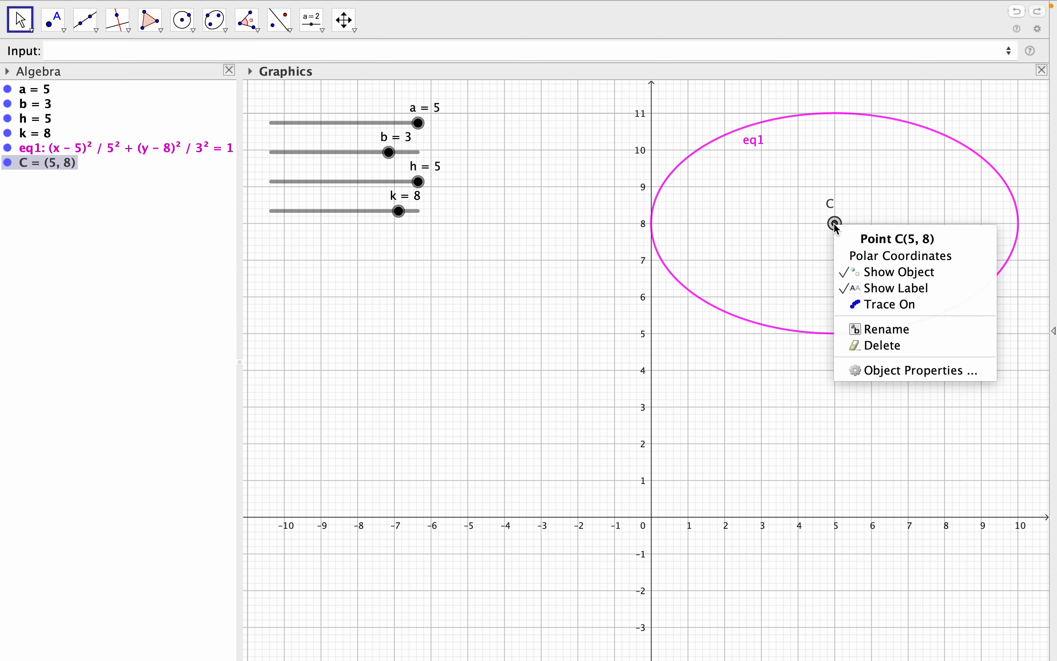
pyautogui.click(895, 374)
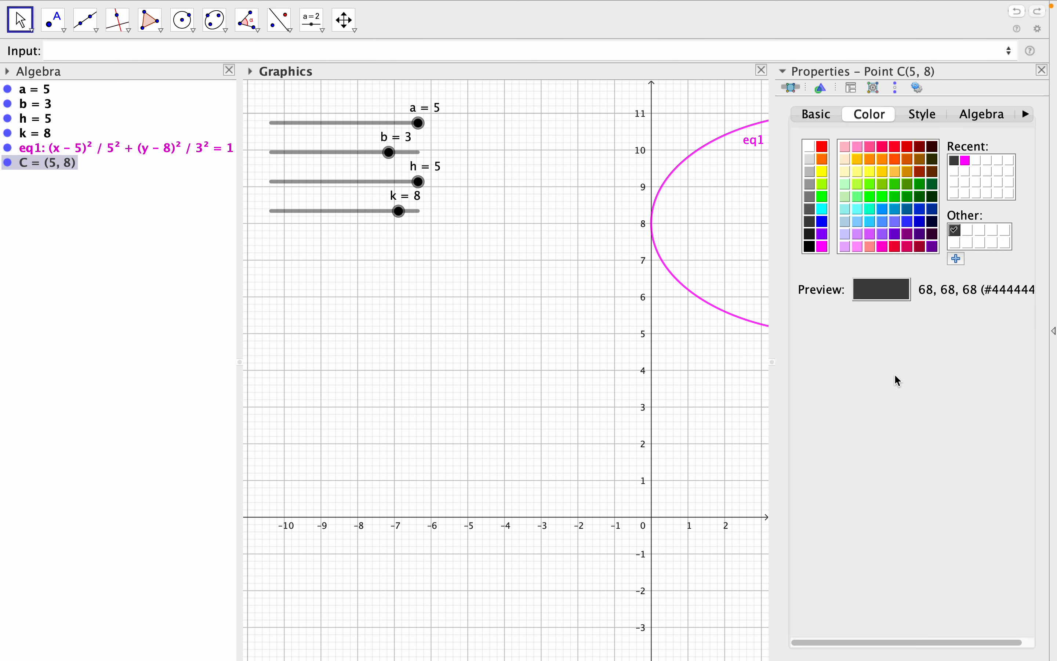
pyautogui.click(826, 148)
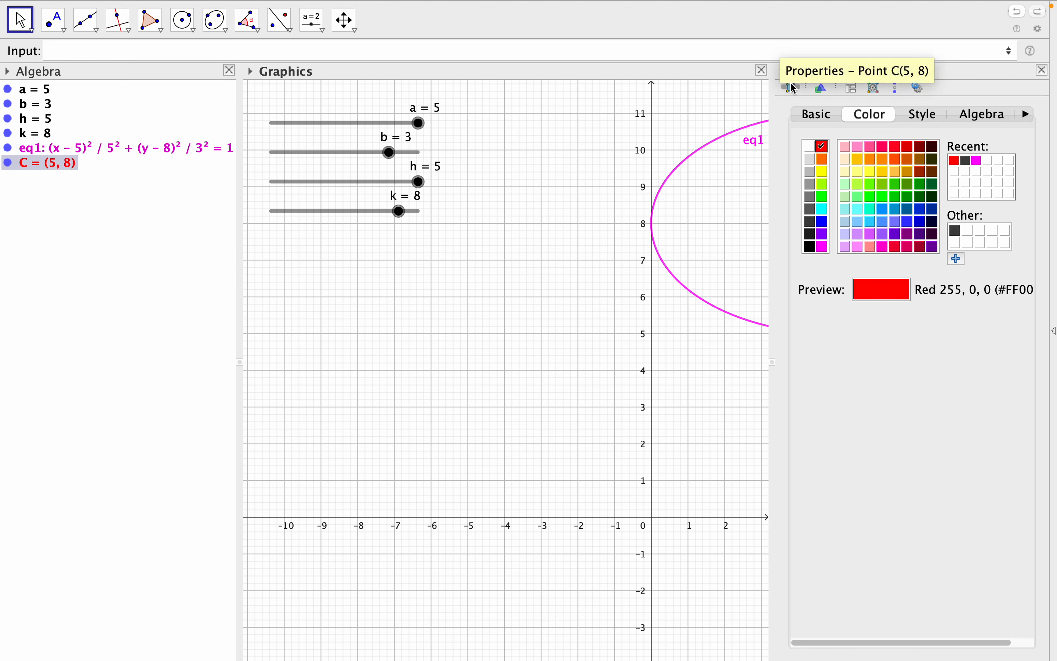
# Set point C's label to show Name & Value and close the properties.
pyautogui.click(809, 113)
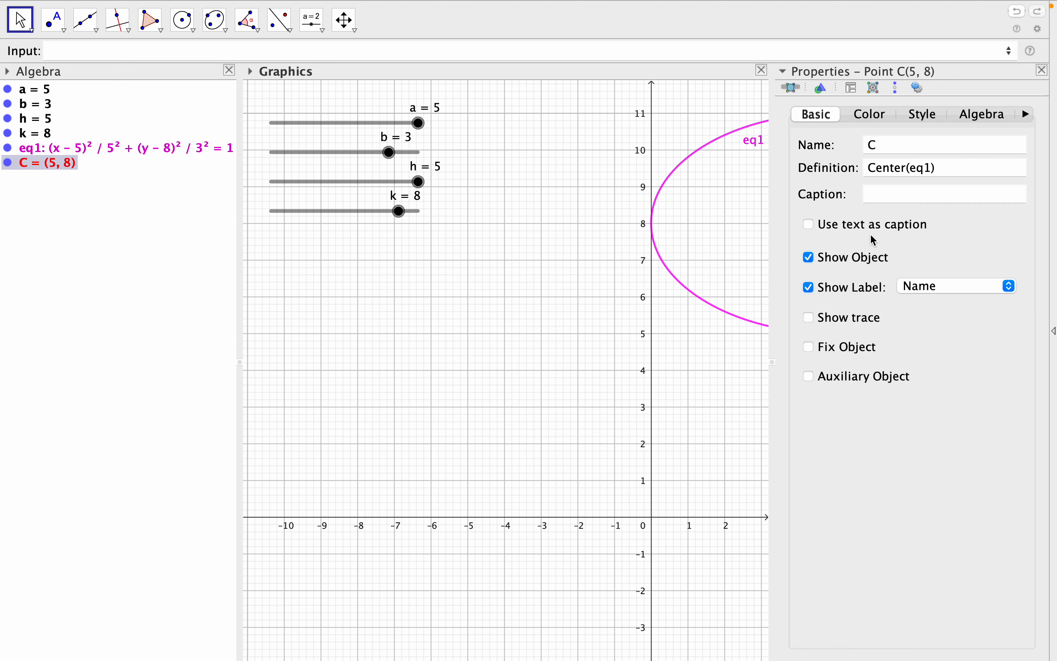
pyautogui.click(1000, 290)
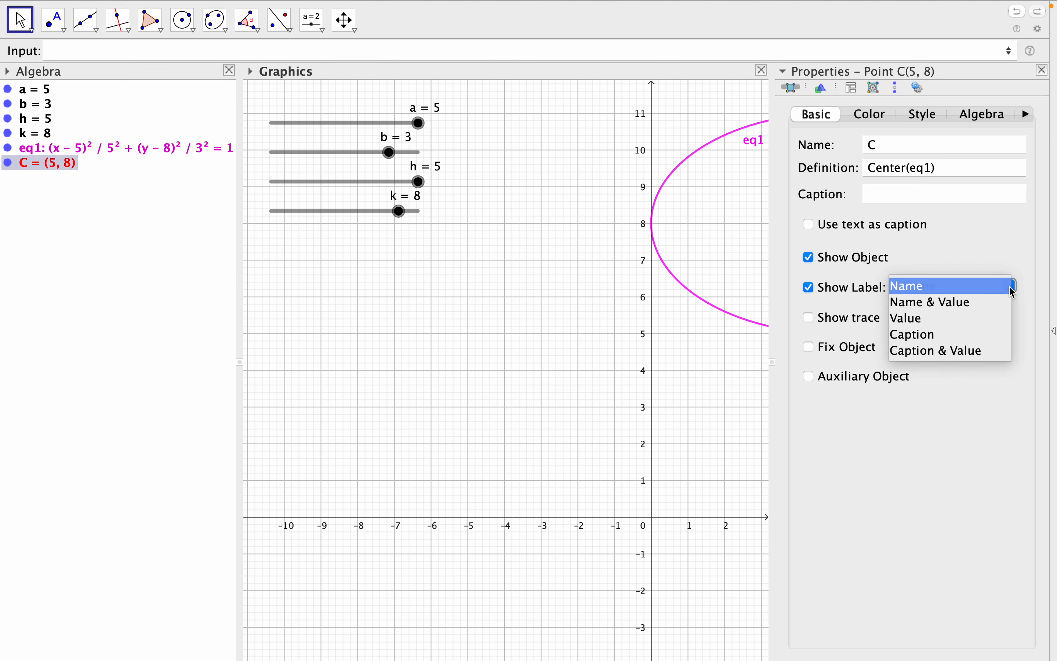
pyautogui.click(983, 306)
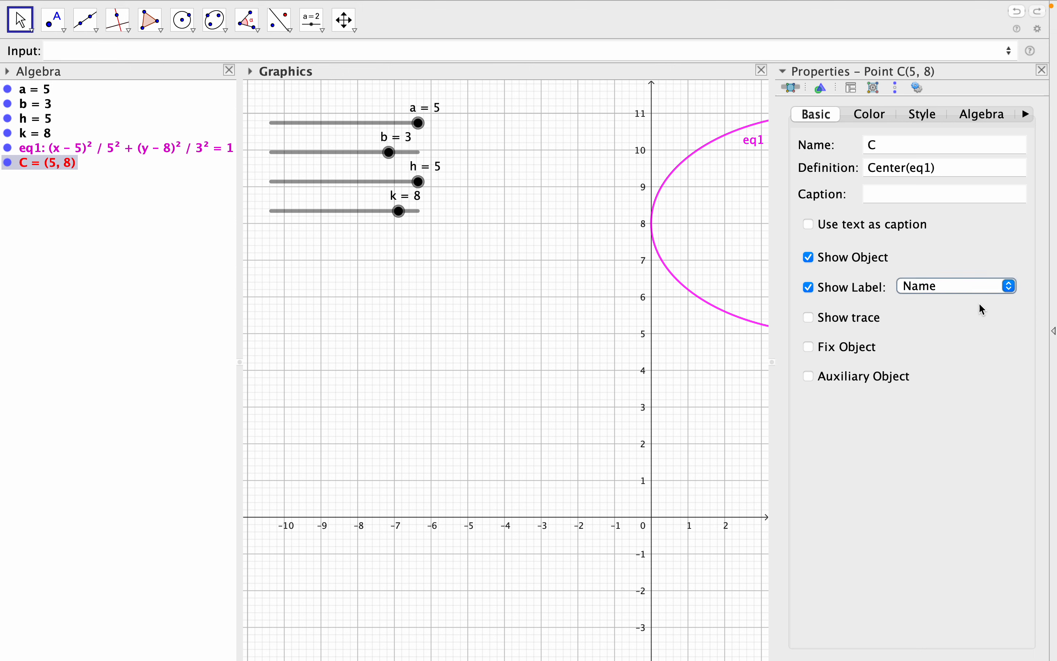
pyautogui.click(1042, 70)
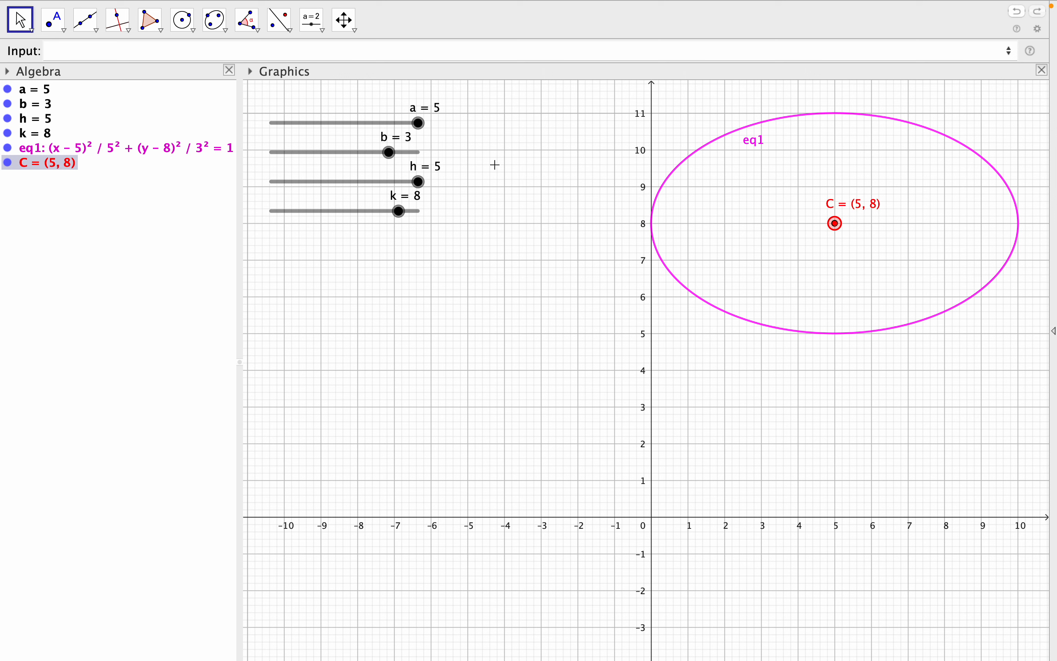
# Calculate the ellipse's eccentricity as E with the command E:Eccentricity(eq1).
pyautogui.click(101, 53)
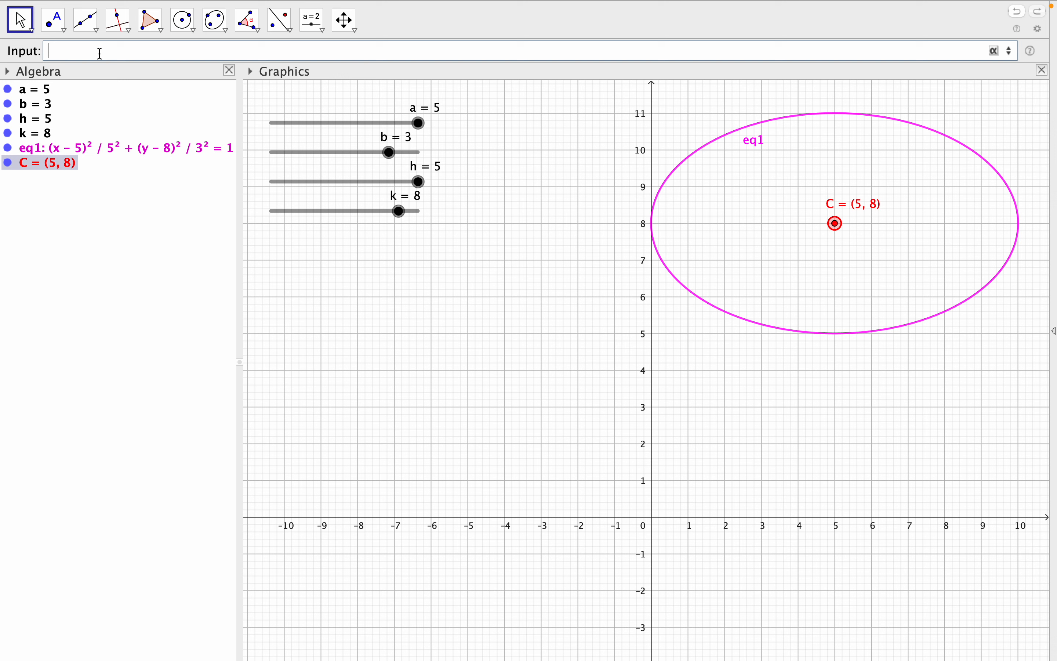
pyautogui.write('E:Ecce')
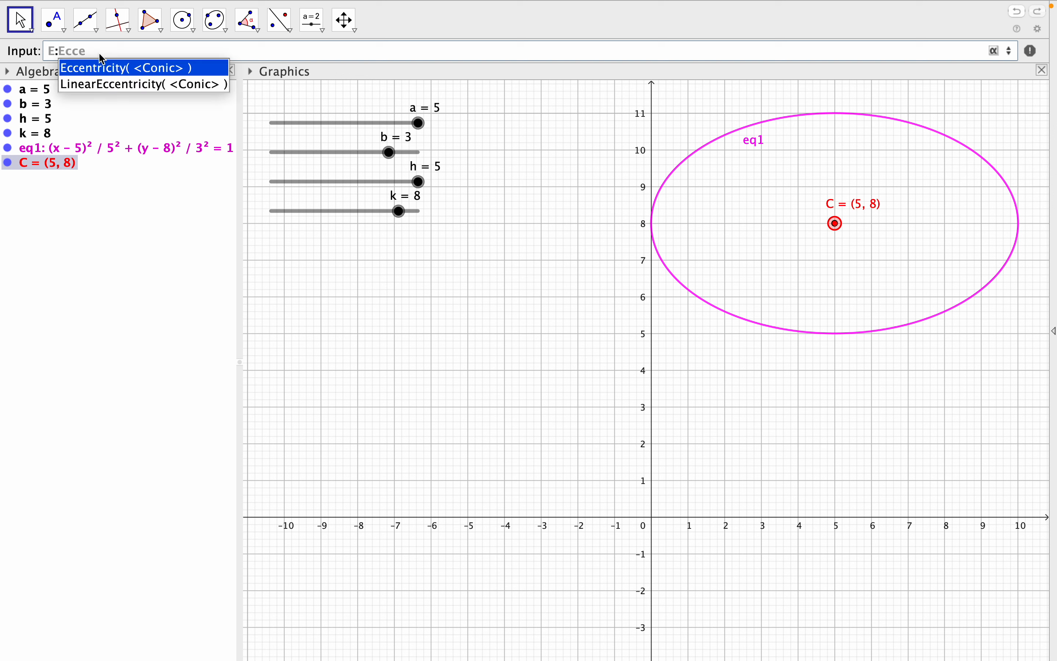
pyautogui.click(129, 68)
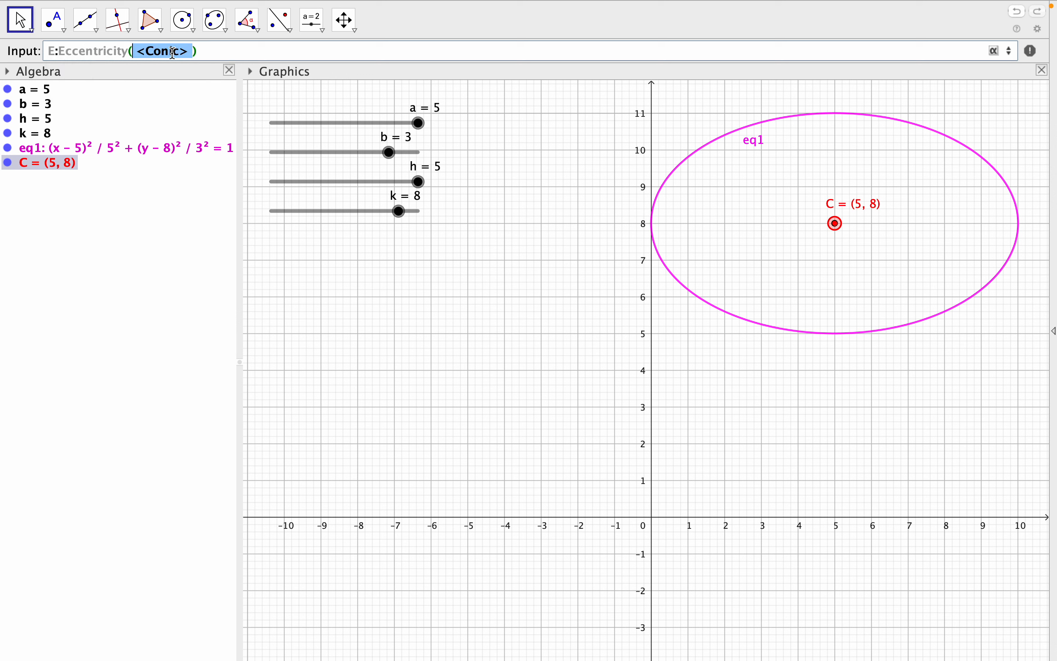
pyautogui.write('eq1')
pyautogui.click(173, 51)
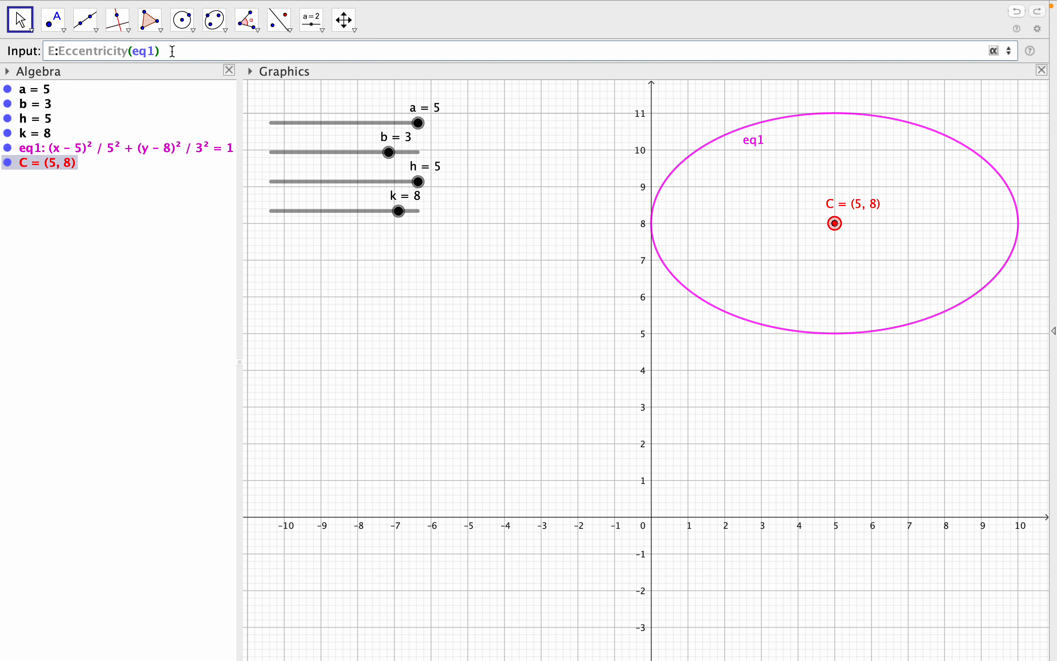
pyautogui.press('Return')
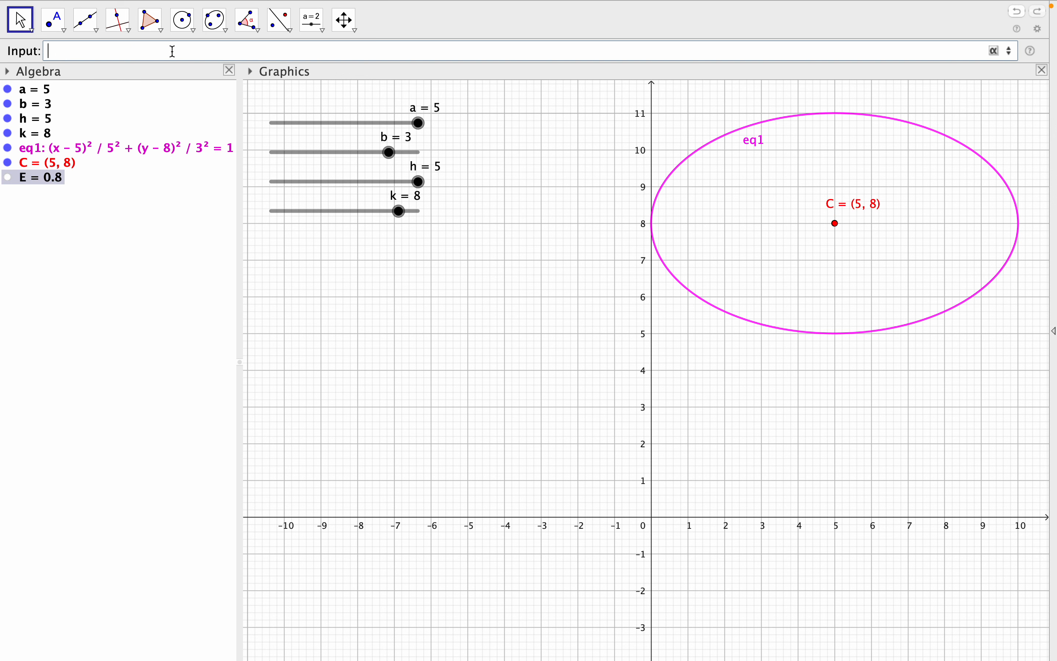
pyautogui.click(7, 180)
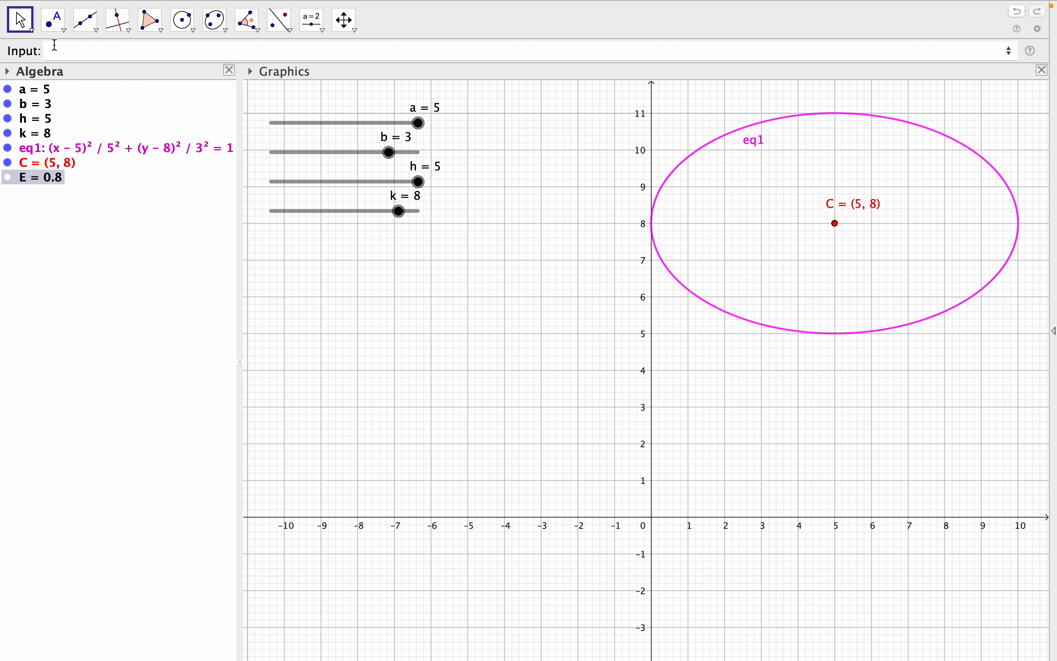
# Plot the vertices of the ellipse with the command Vertex(eq1).
pyautogui.click(67, 52)
pyautogui.write('Ver')
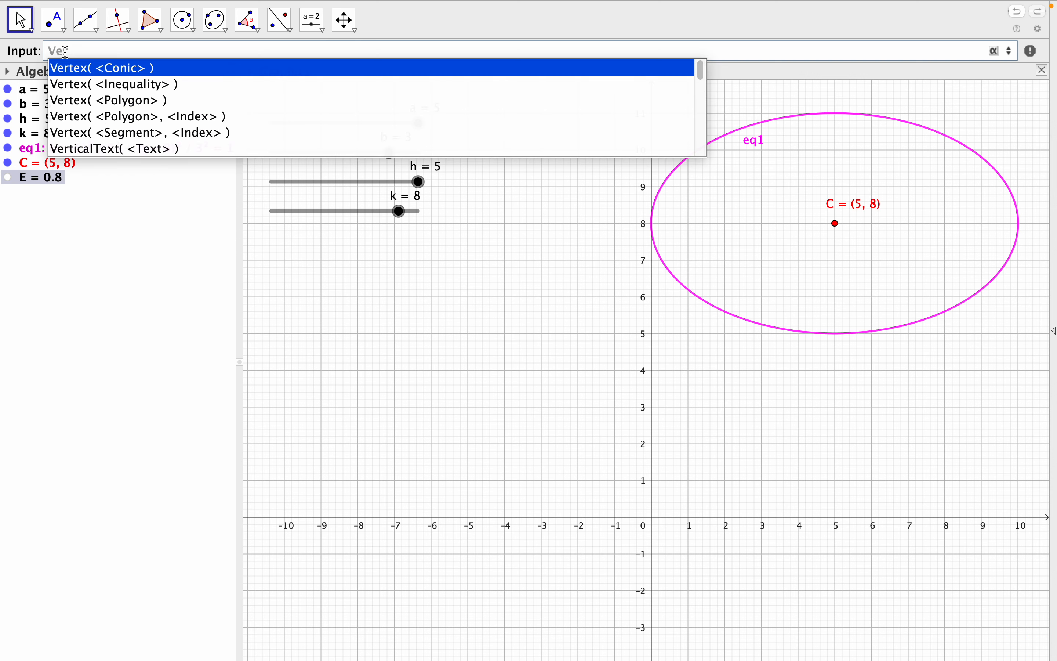
pyautogui.click(103, 69)
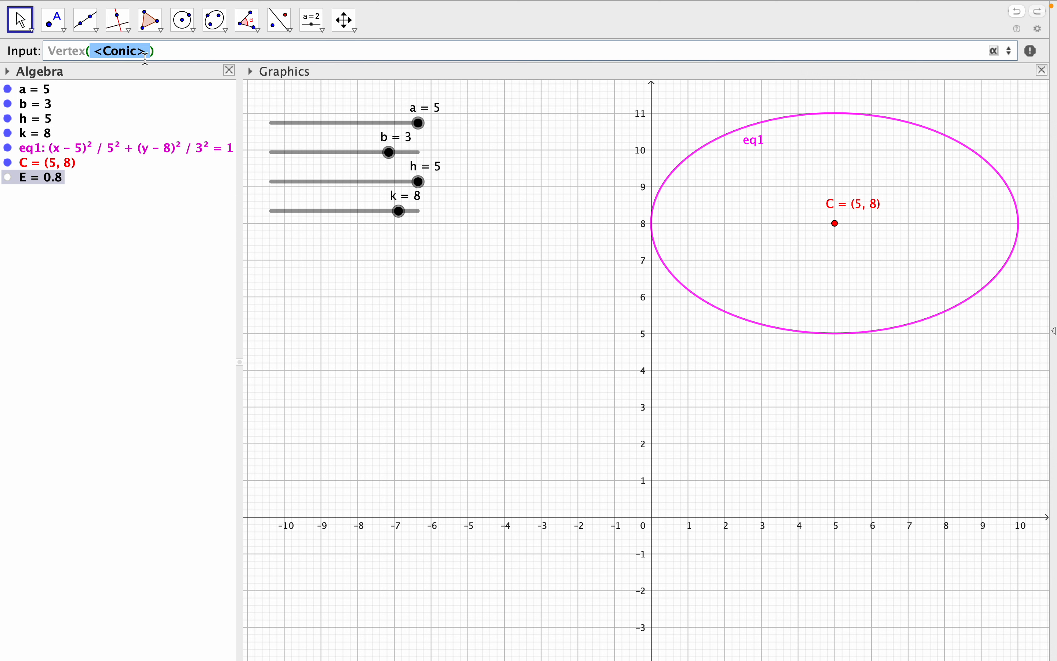
pyautogui.write('eq')
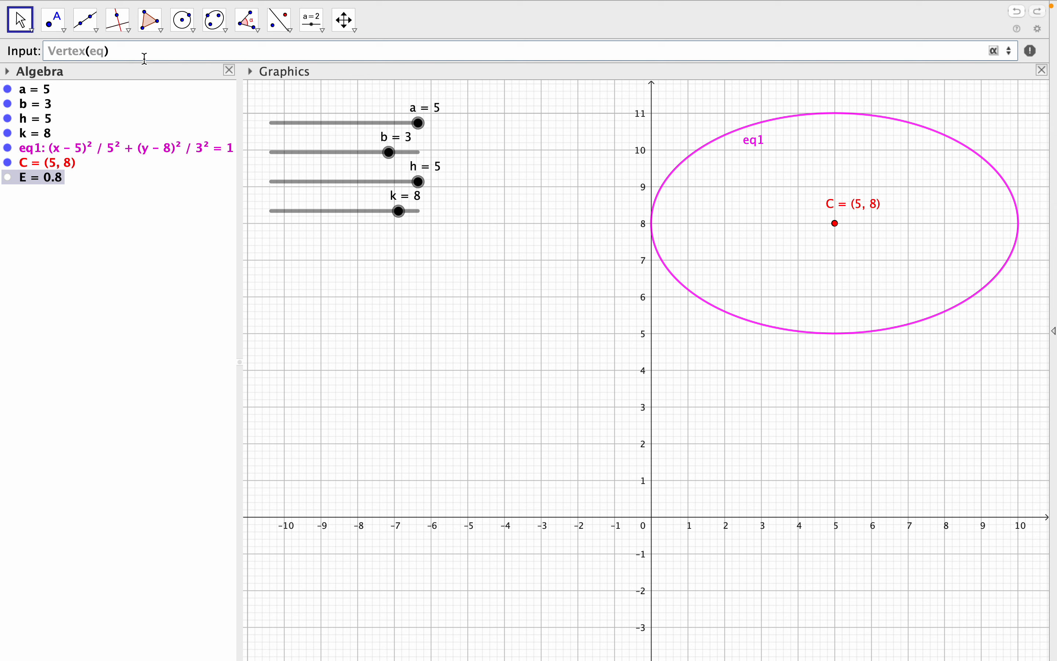
pyautogui.write('1)')
pyautogui.press('Return')
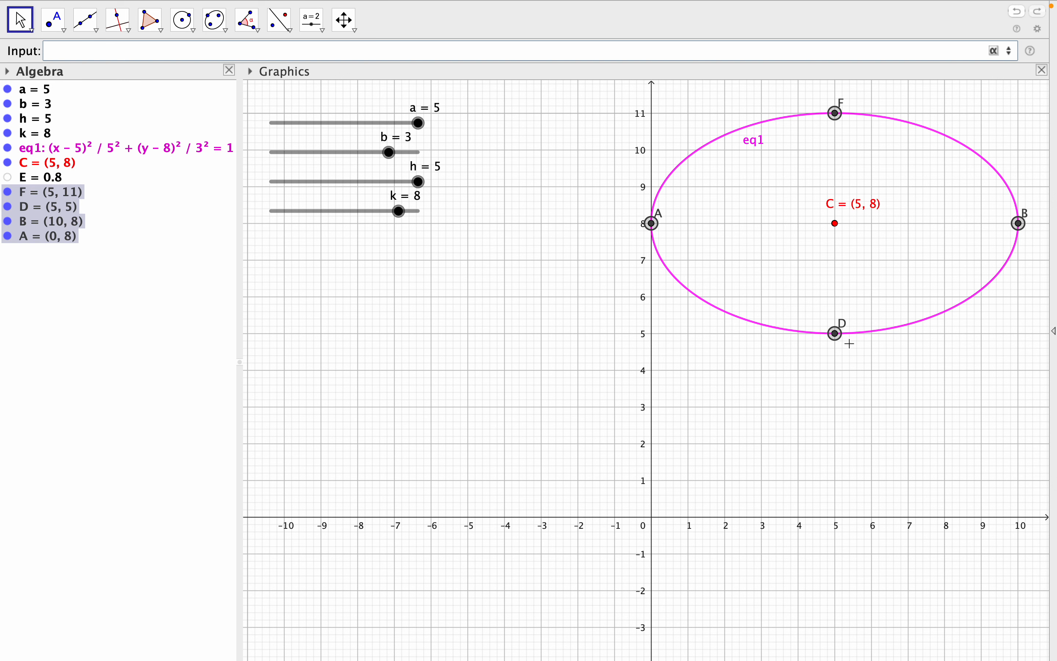
# Set the labels of the four selected vertices to Name & Value in their object properties and close the properties.
pyautogui.rightClick(835, 335)
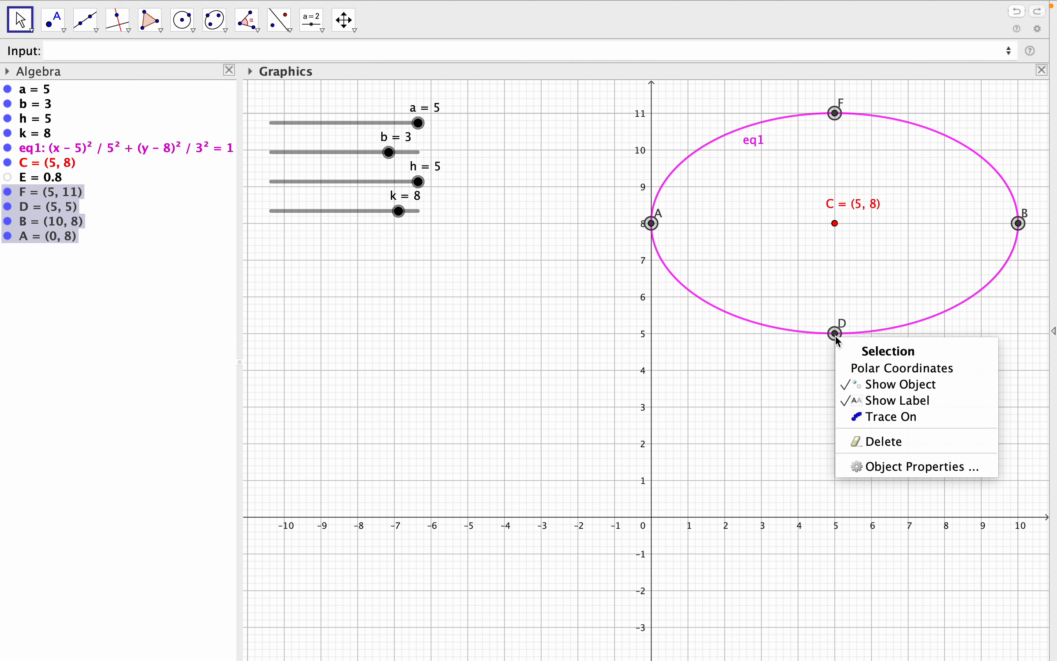
pyautogui.click(901, 466)
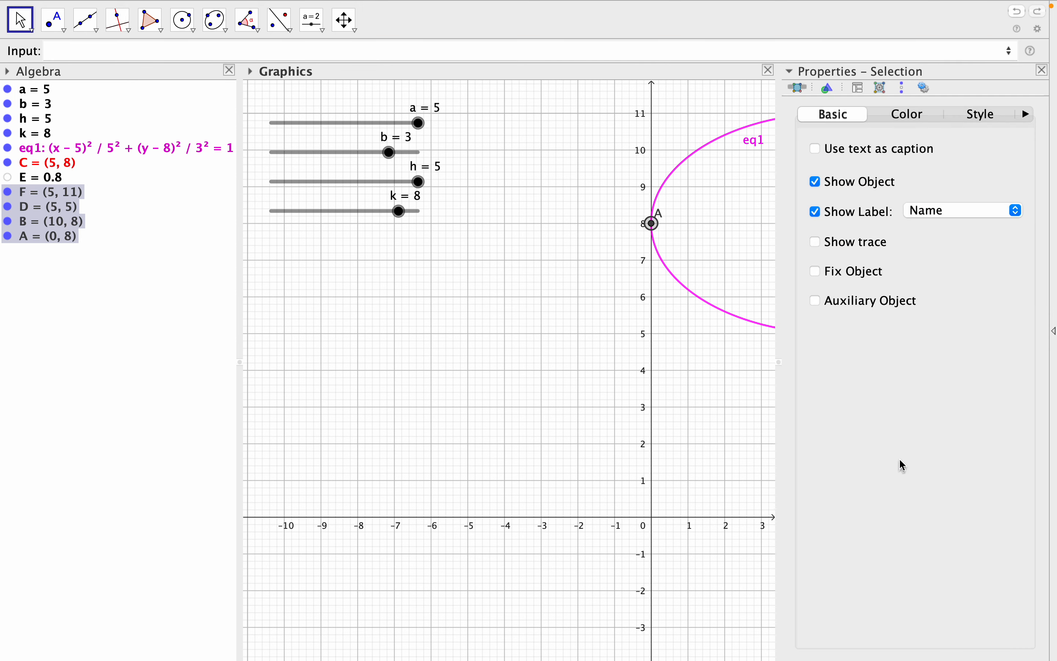
pyautogui.click(1016, 212)
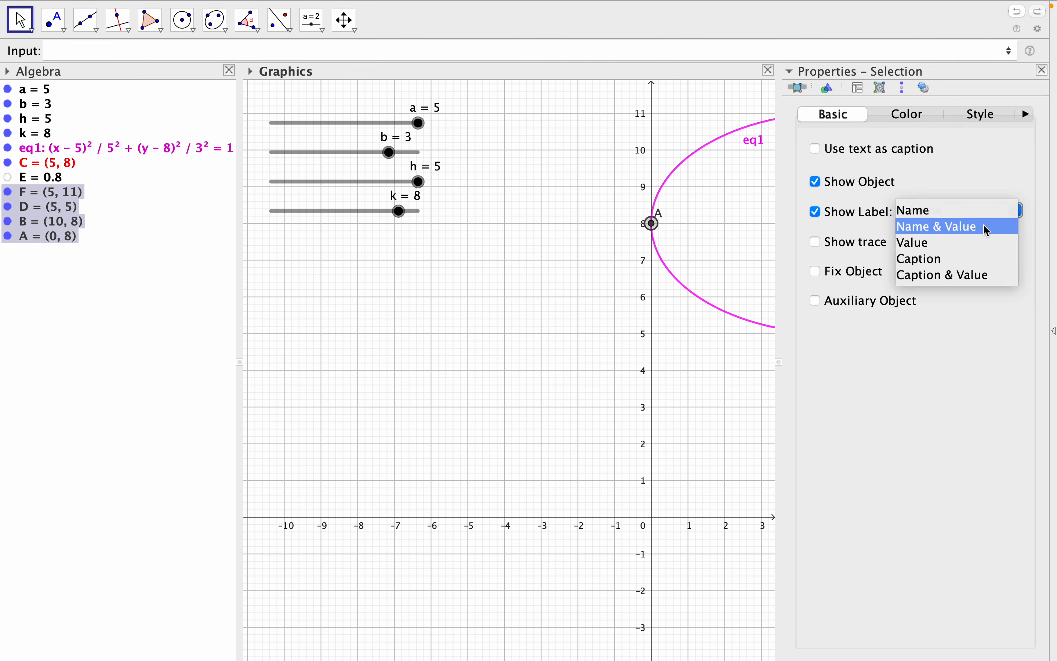
pyautogui.click(983, 227)
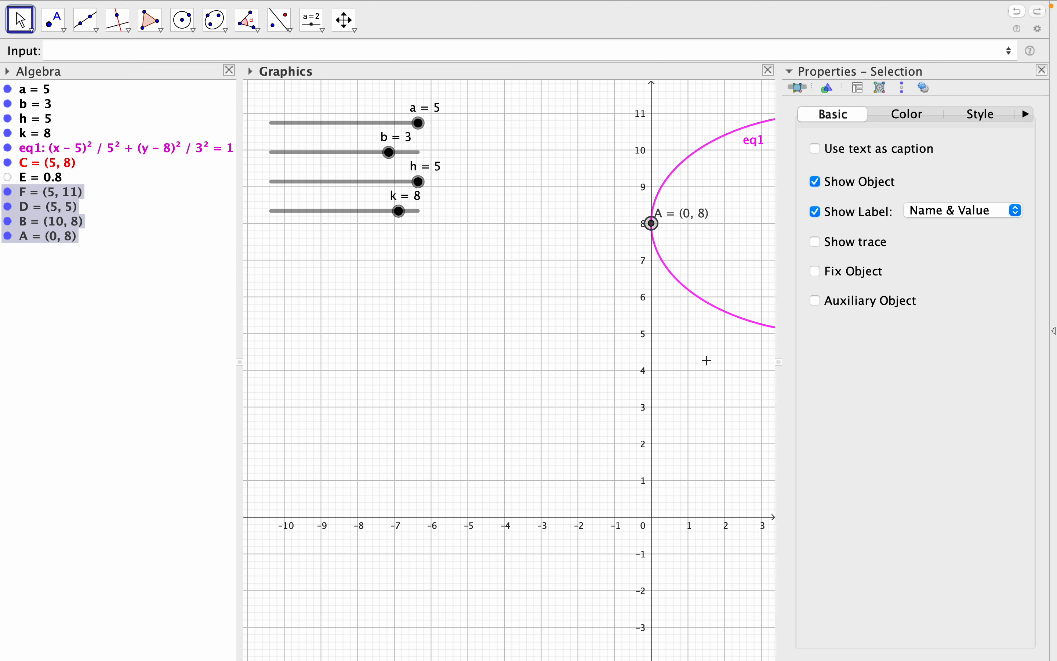
pyautogui.click(1042, 70)
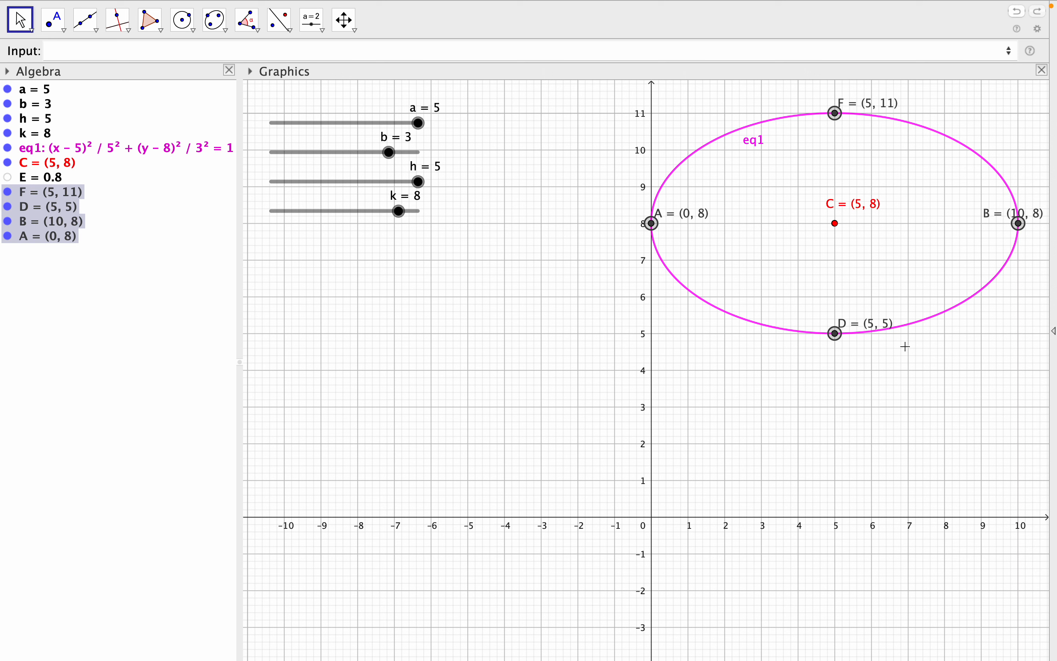
# Plot the foci of the ellipse with the command Focus(eq1).
pyautogui.click(142, 51)
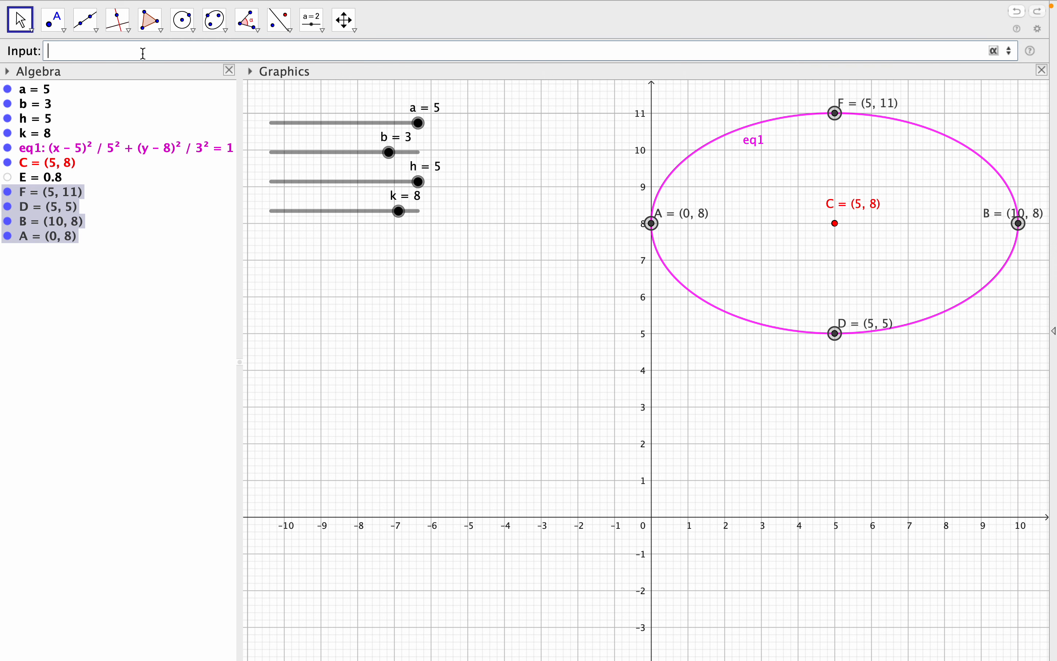
pyautogui.write('foc')
pyautogui.click(129, 72)
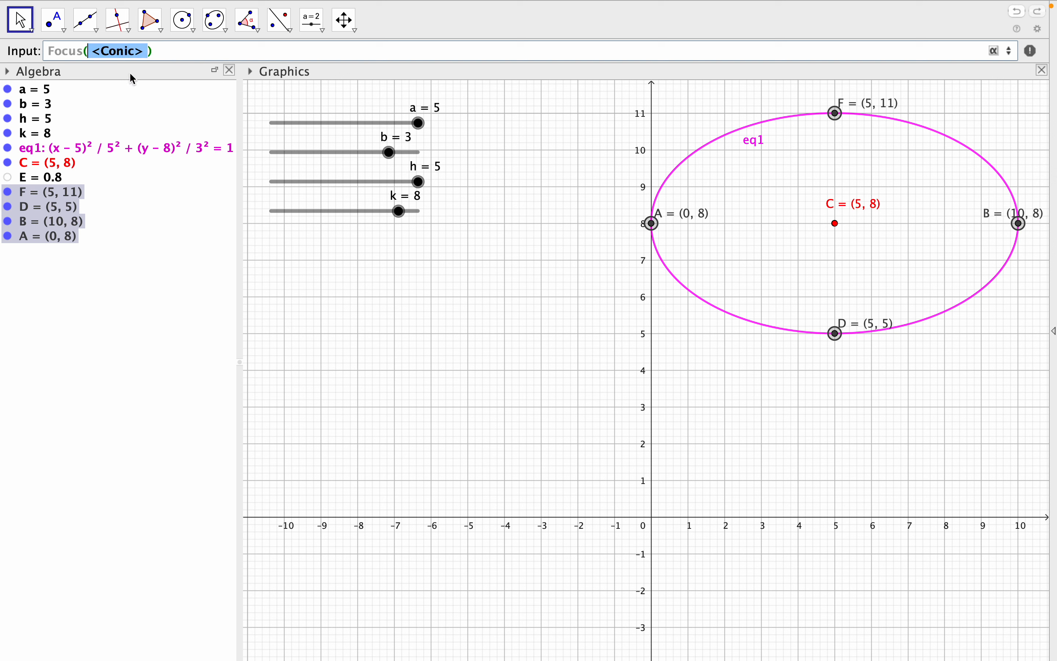
pyautogui.write('eq1')
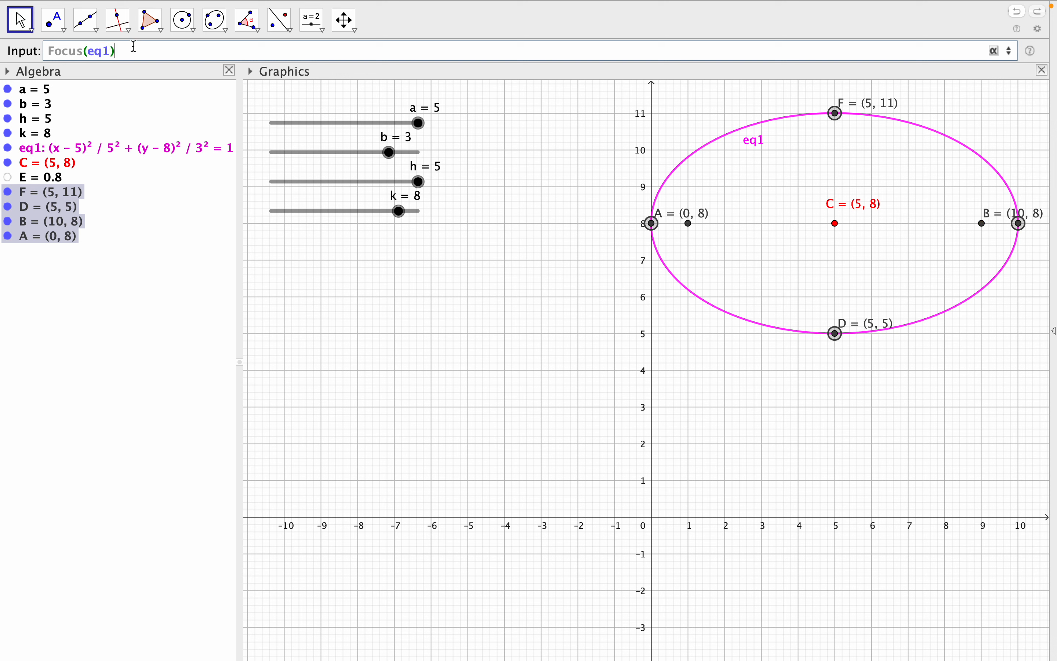
pyautogui.press('Return')
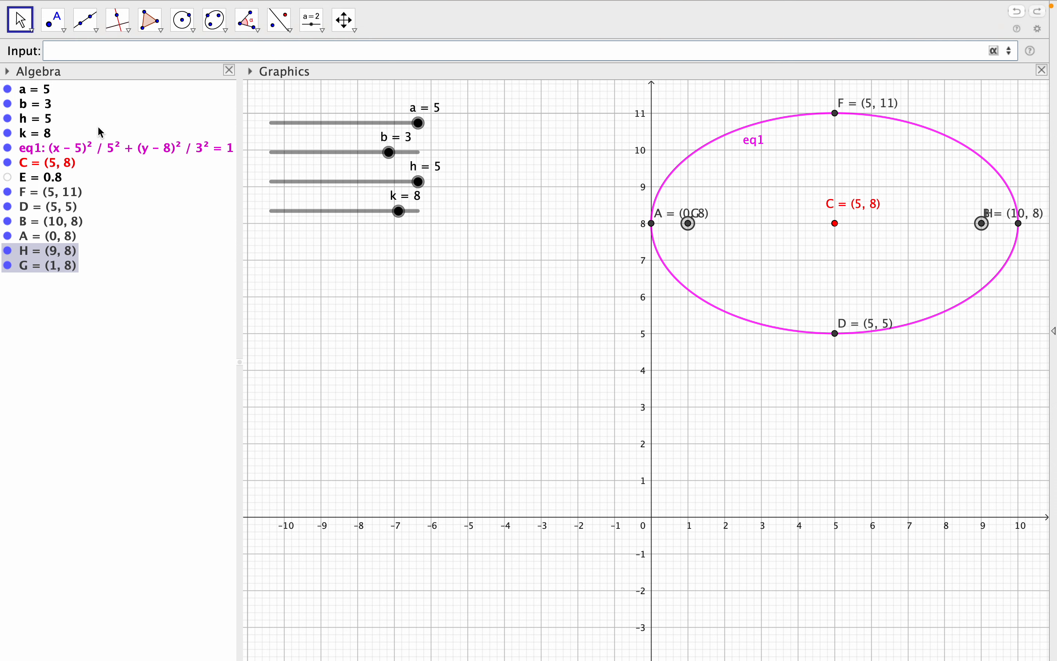
# Move the labels of vertices A and B below their points, clear of the focus labels, and deselect everything.
pyautogui.click(20, 20)
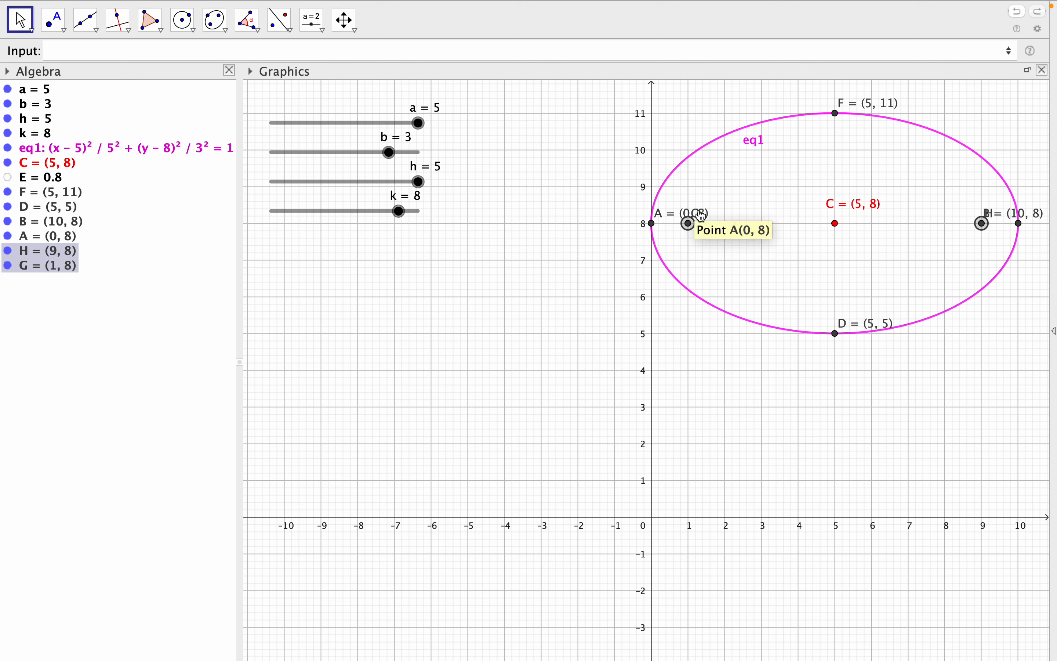
pyautogui.moveTo(701, 216); pyautogui.dragTo(655, 239)
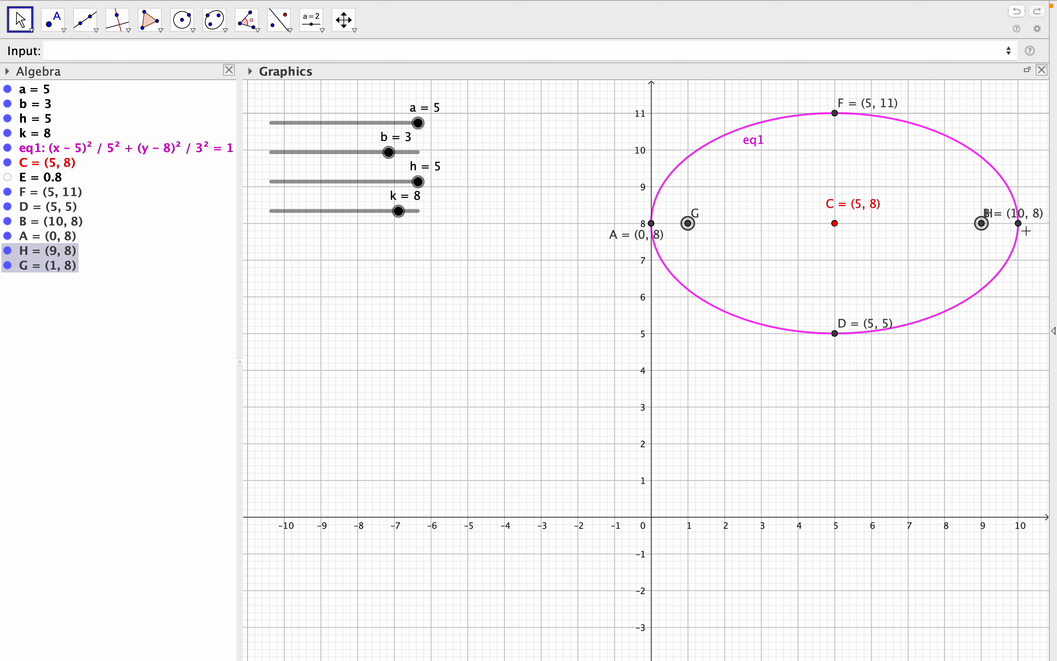
pyautogui.moveTo(1024, 221); pyautogui.dragTo(1027, 247)
pyautogui.click(1031, 253)
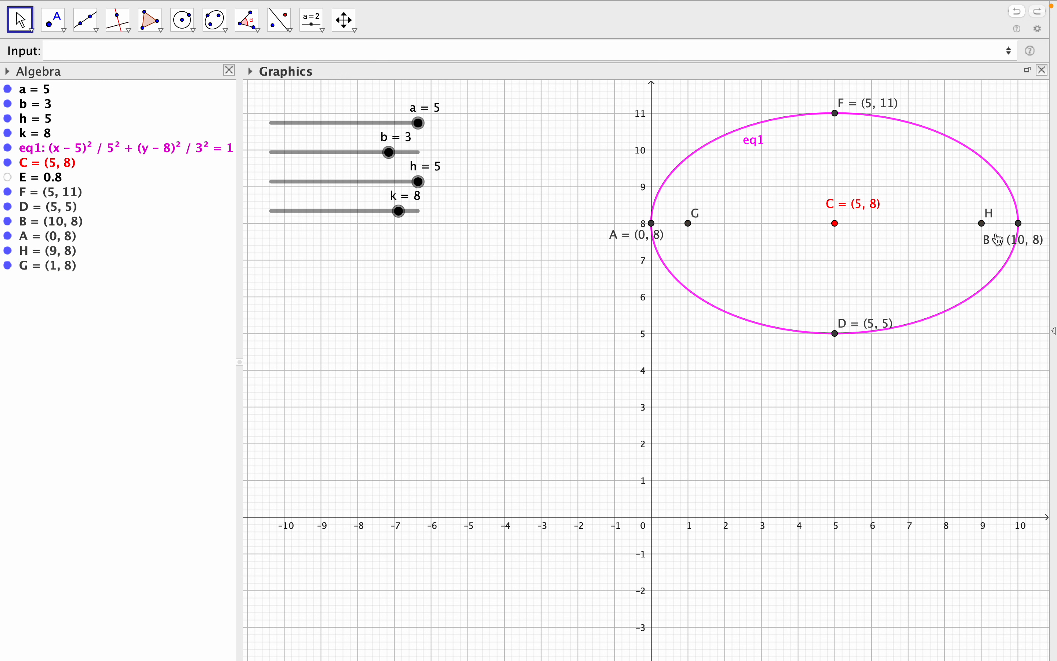
# Set the label of focus G to Name & Value in its object properties and close the properties.
pyautogui.rightClick(689, 224)
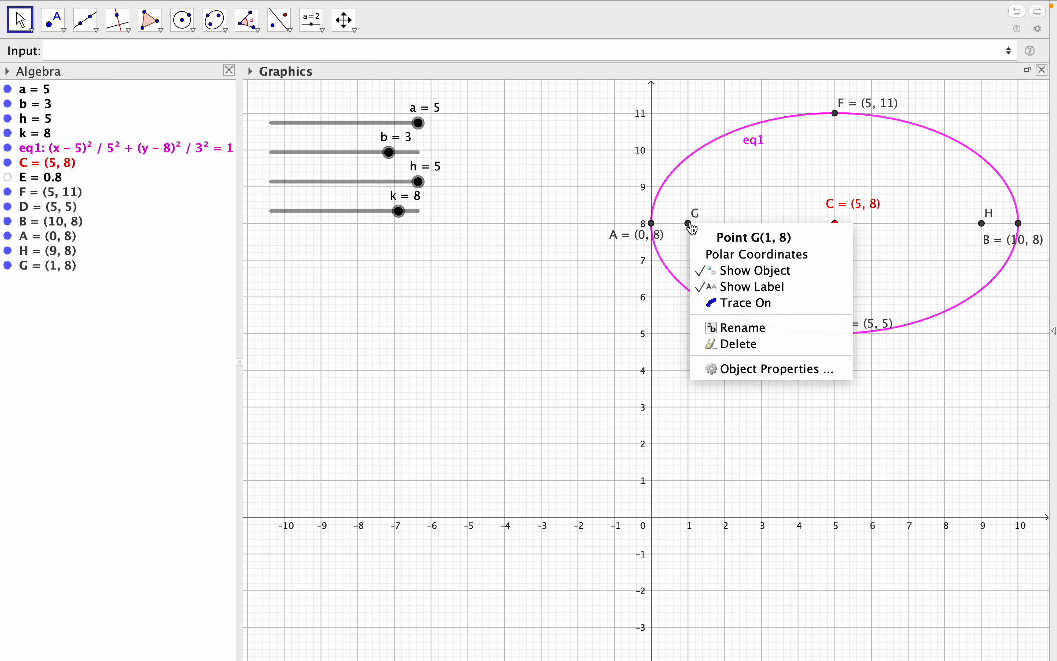
pyautogui.click(749, 370)
pyautogui.click(1021, 287)
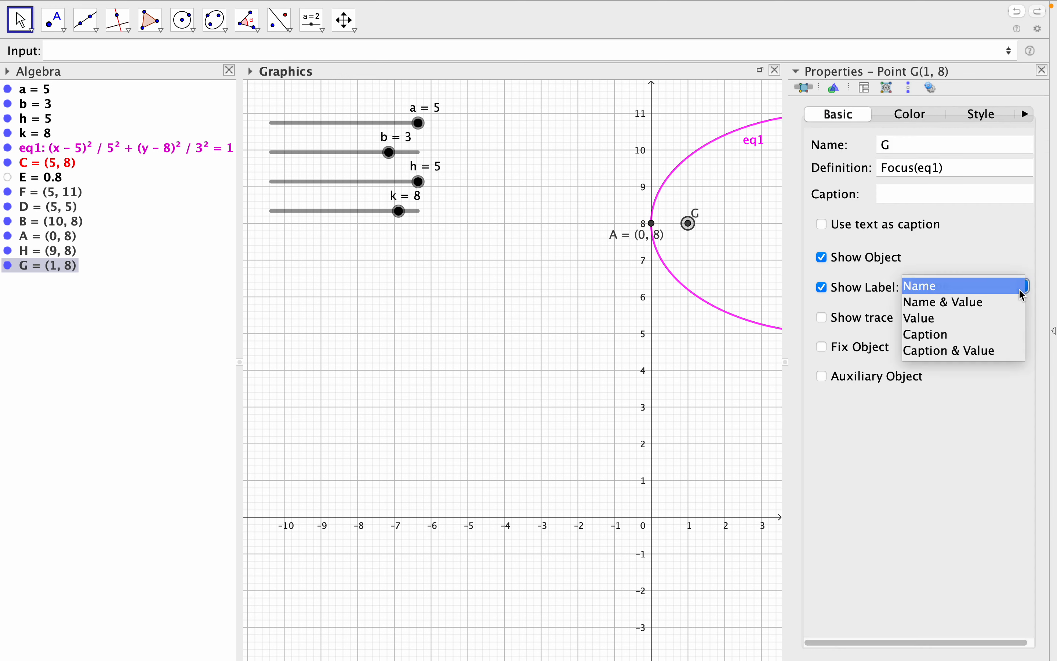
pyautogui.click(1001, 303)
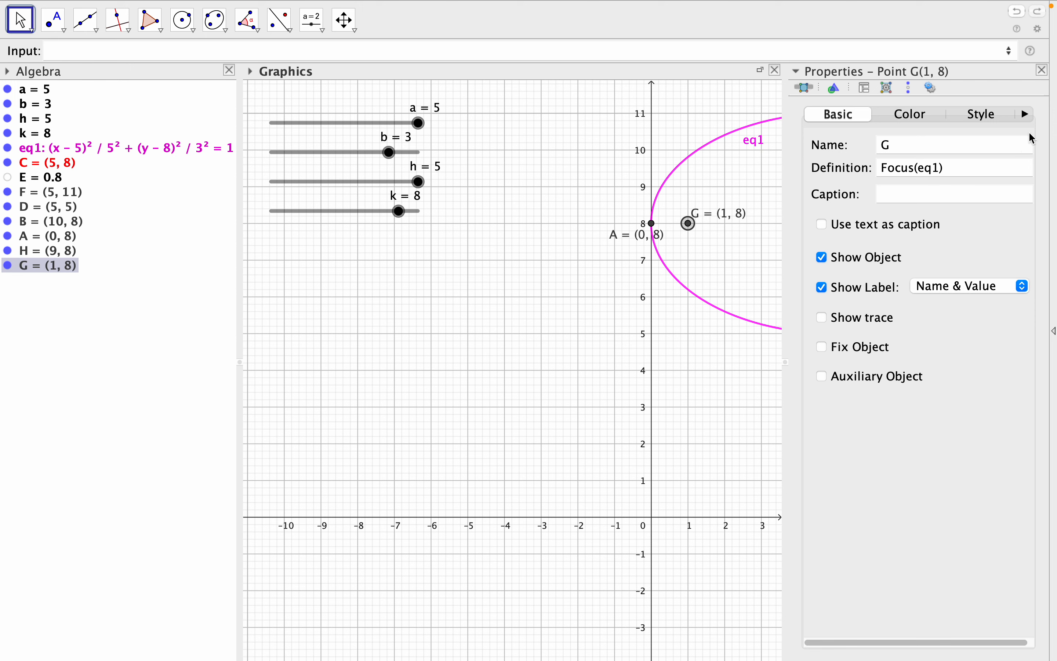
pyautogui.click(1042, 70)
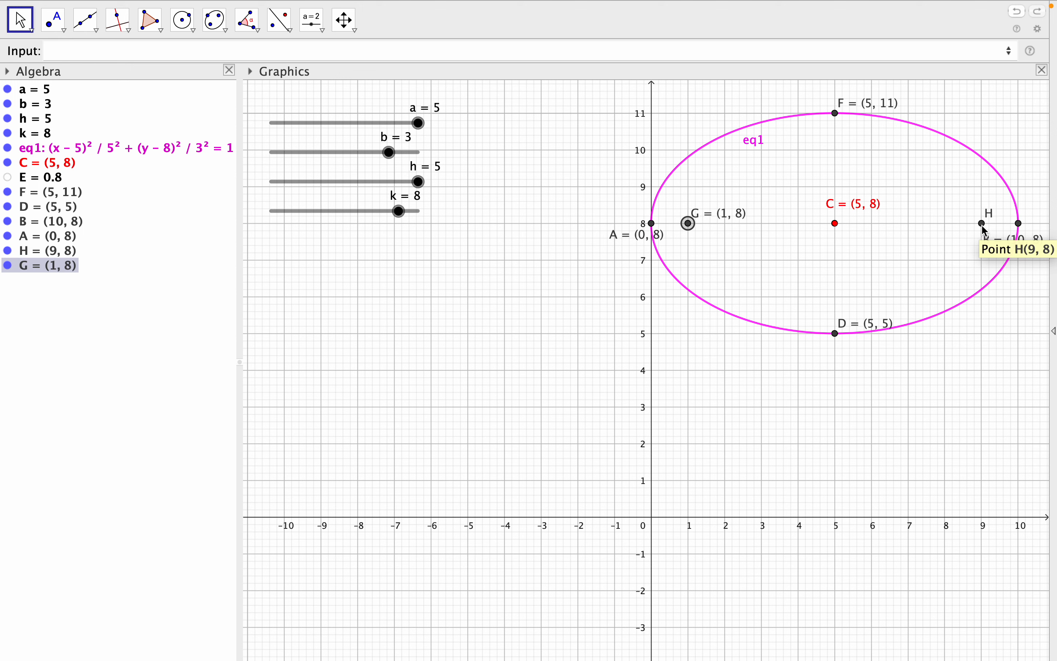
# Set the label of focus H to Name & Value in its object properties and close the properties.
pyautogui.rightClick(982, 224)
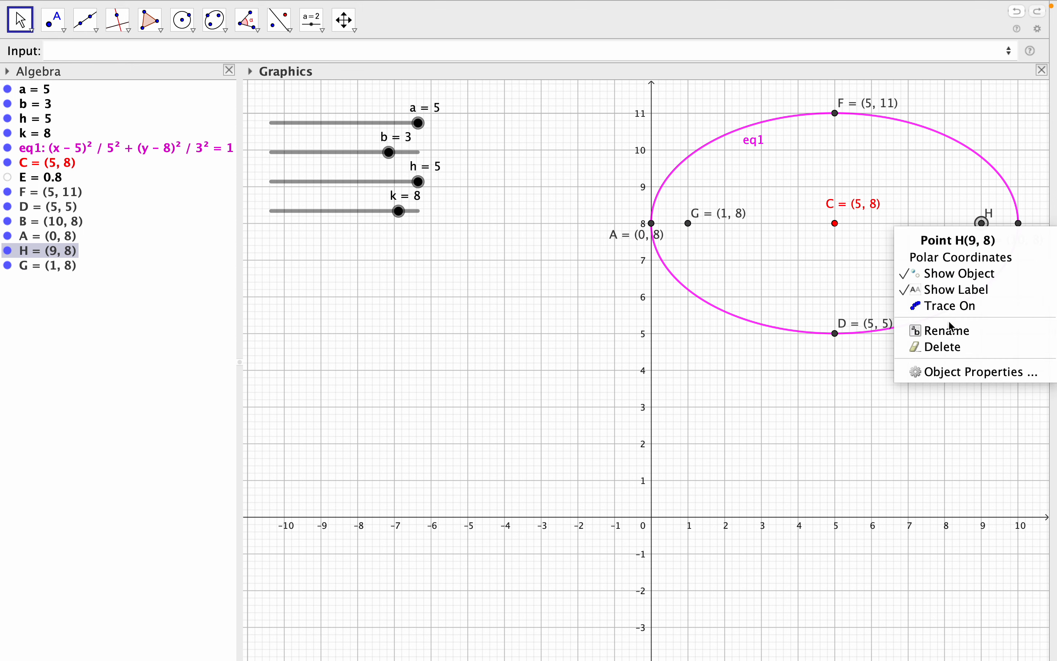
pyautogui.click(957, 372)
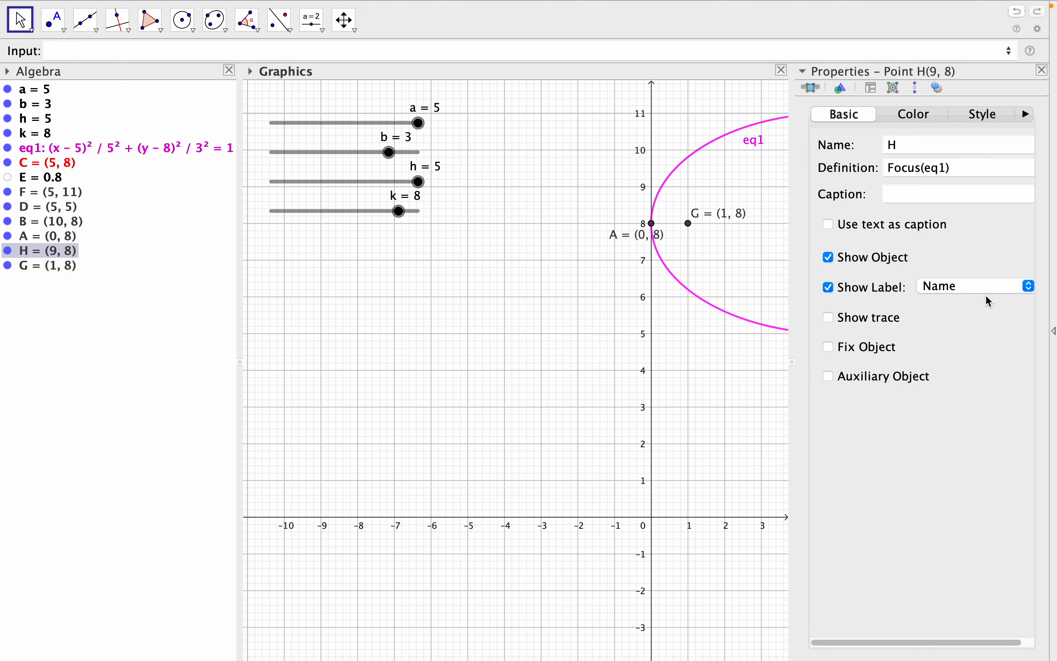
pyautogui.click(1029, 287)
pyautogui.click(1004, 304)
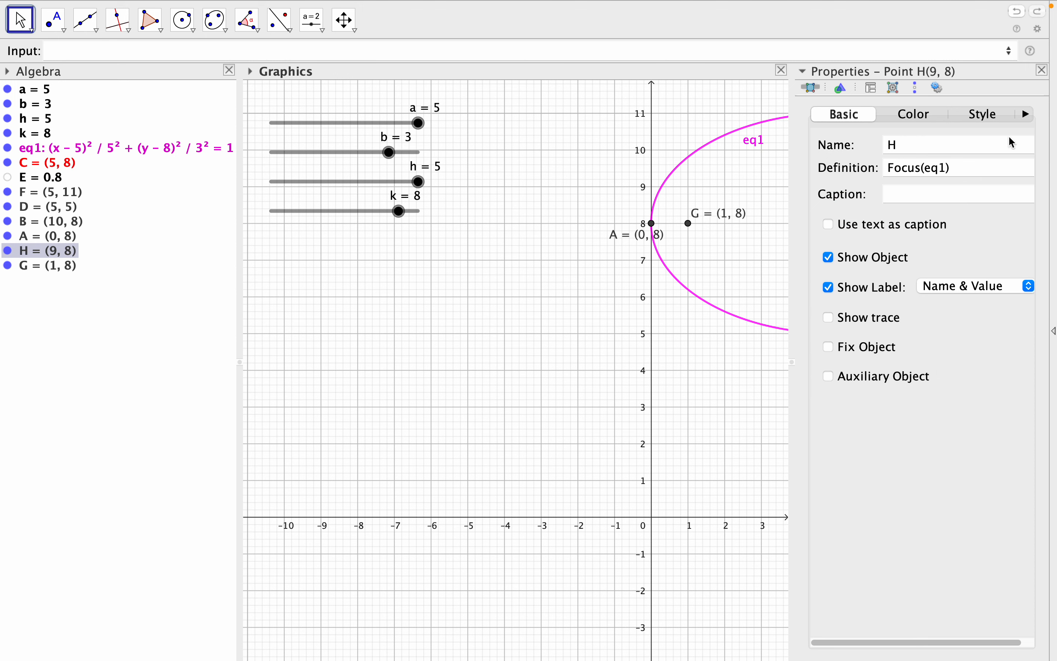
pyautogui.click(1042, 70)
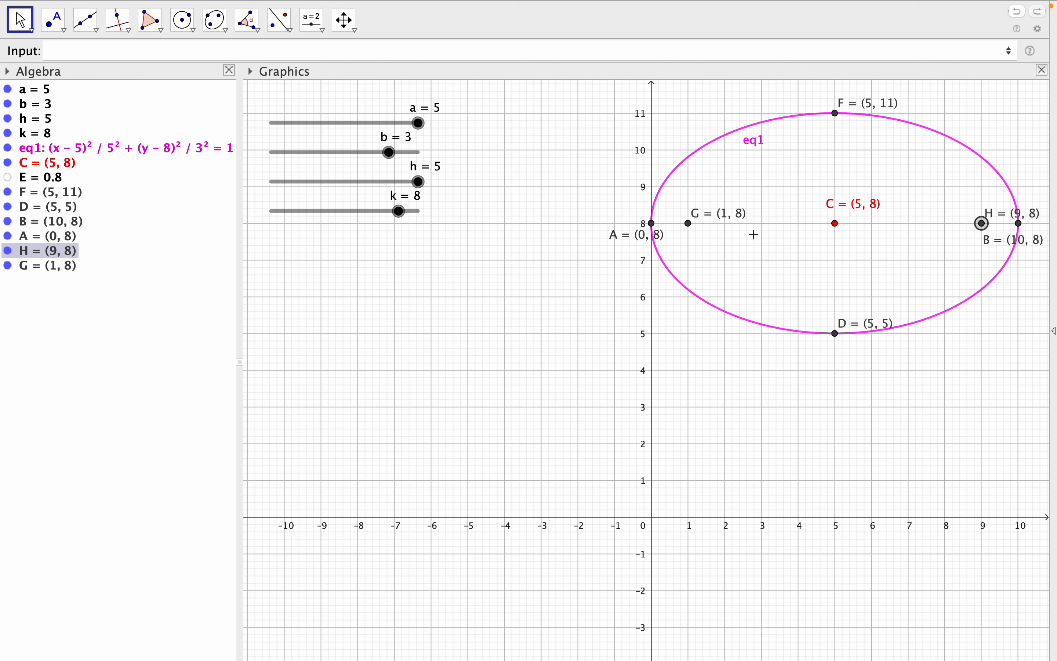
# Plot the directrices of the ellipse with the command Directrix(eq1).
pyautogui.click(89, 51)
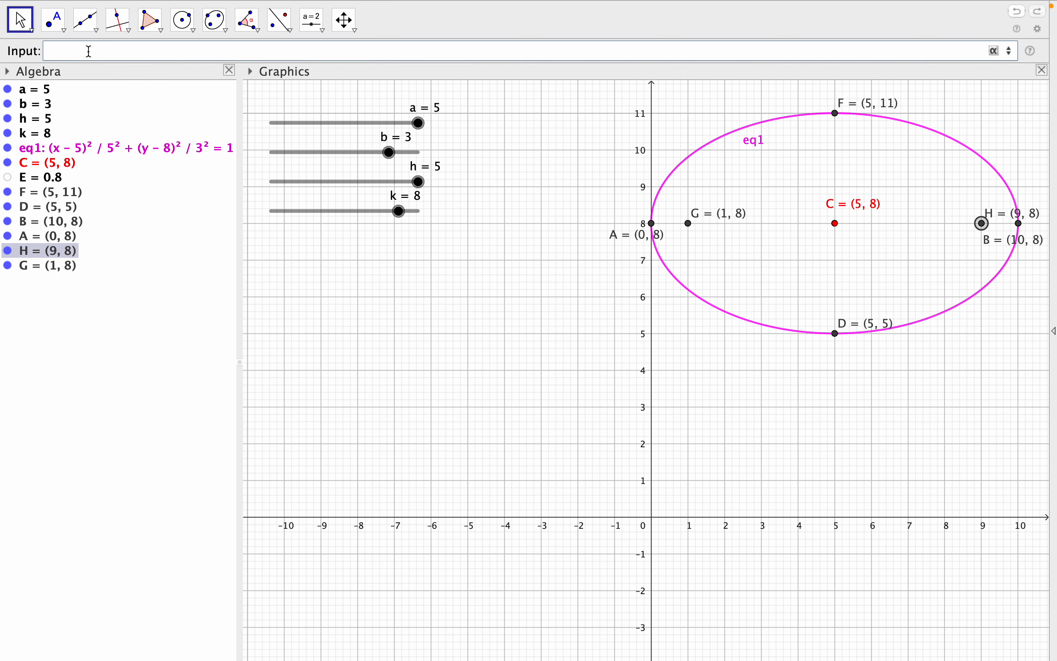
pyautogui.write('dir')
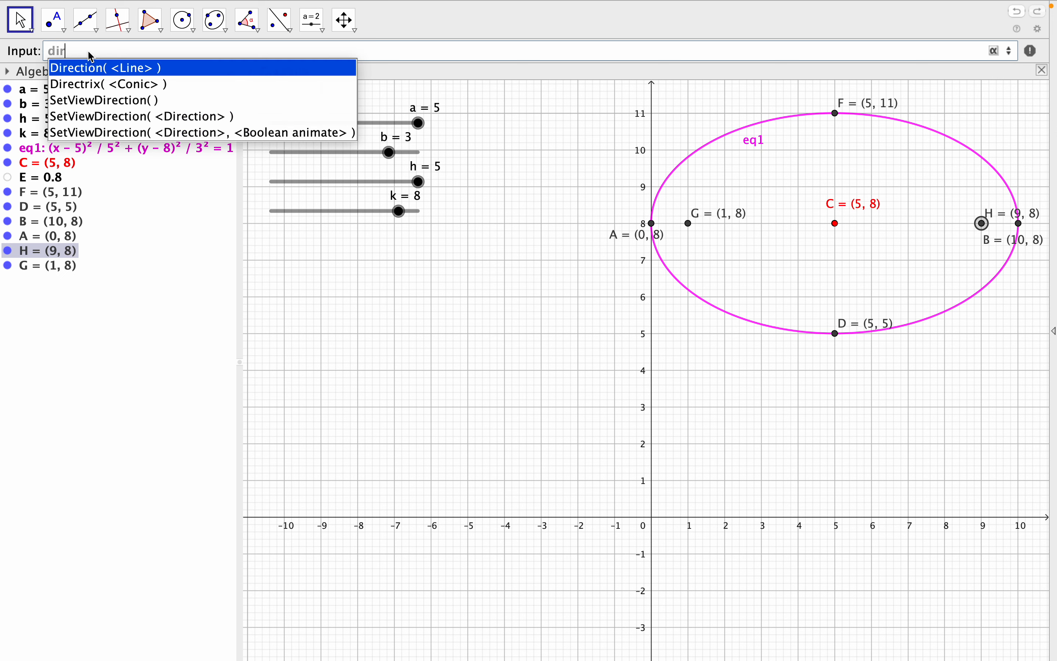
pyautogui.click(100, 84)
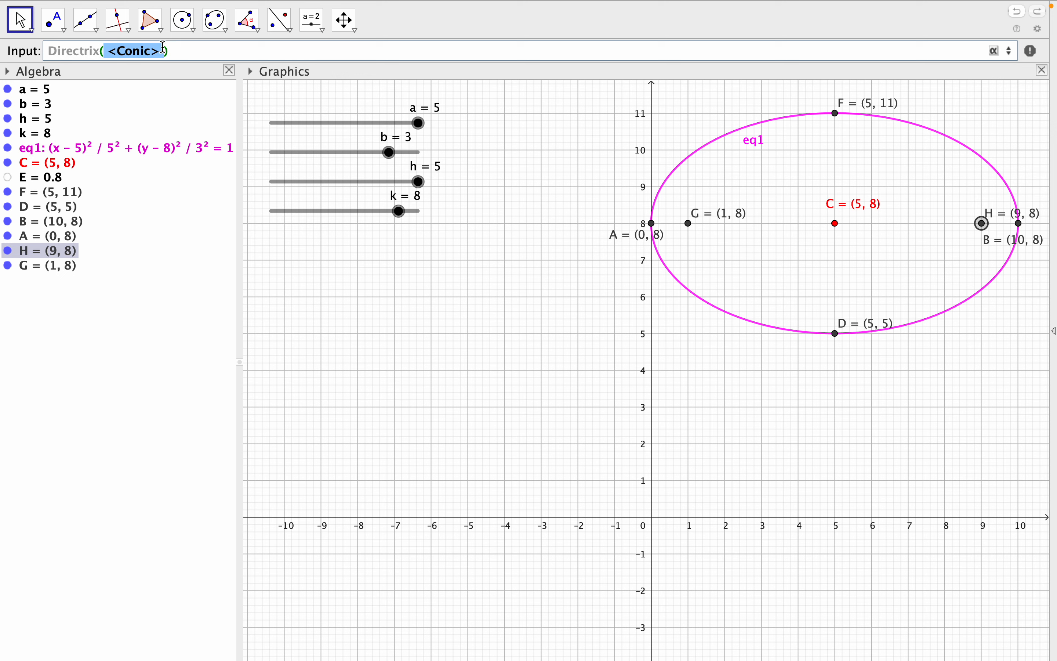
pyautogui.write('e')
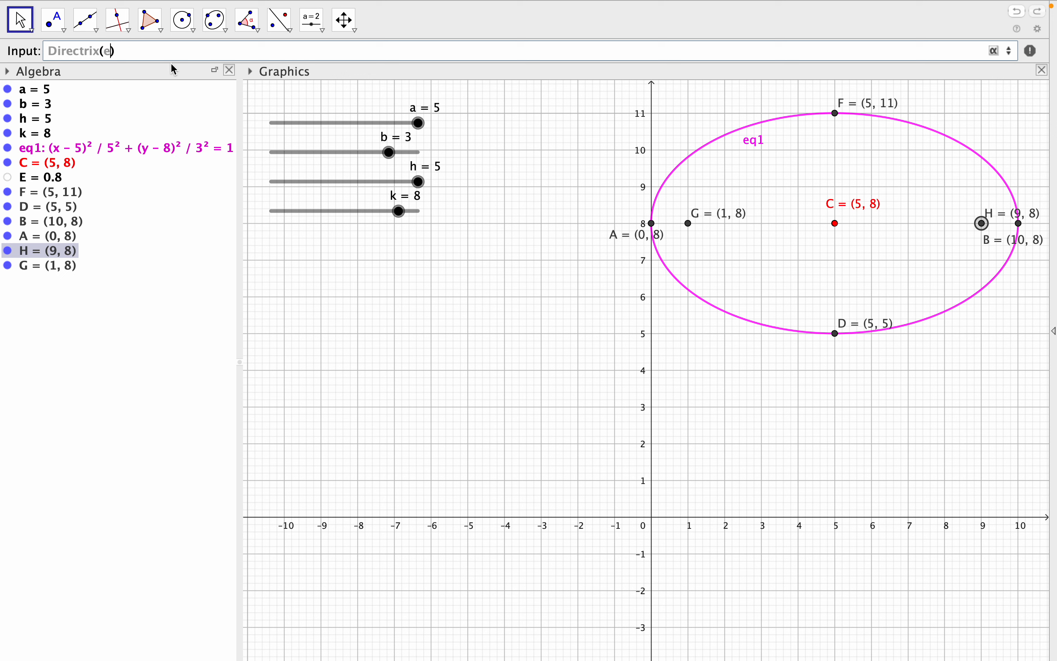
pyautogui.write('q1')
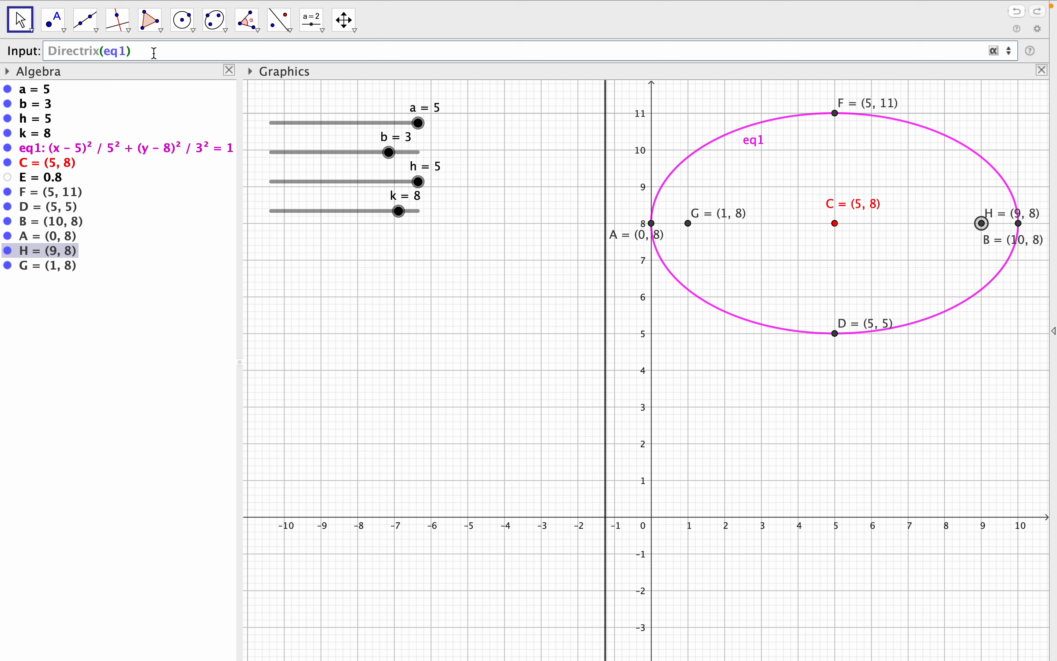
pyautogui.press('Return')
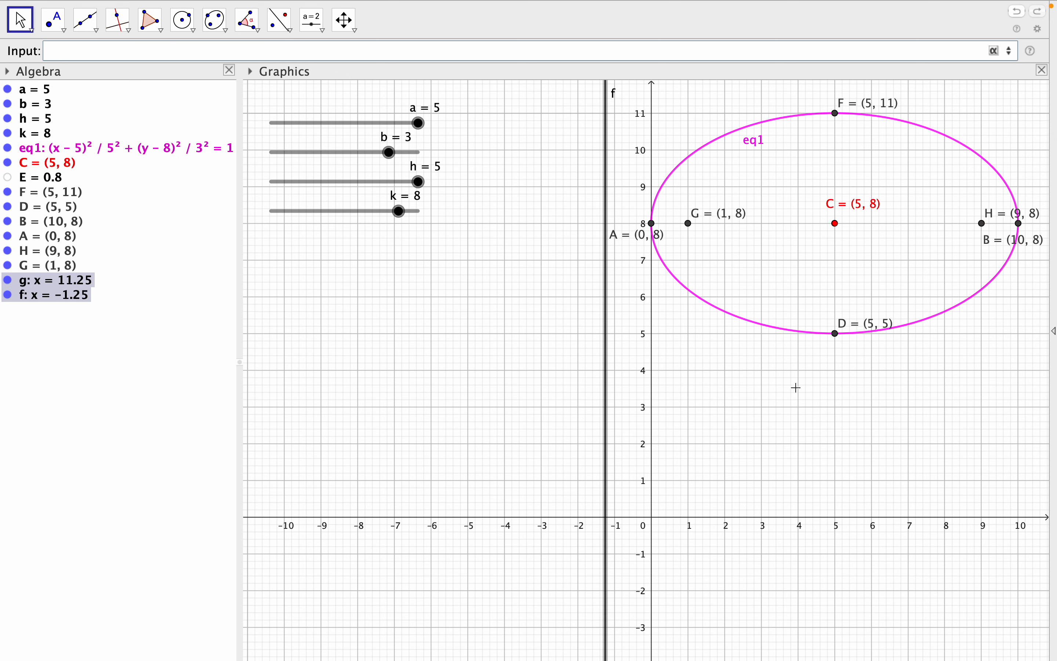
# Colour both selected directrix lines blue (0, 0, 255) in their object properties and close the properties.
pyautogui.scroll(-4, 823, 383)
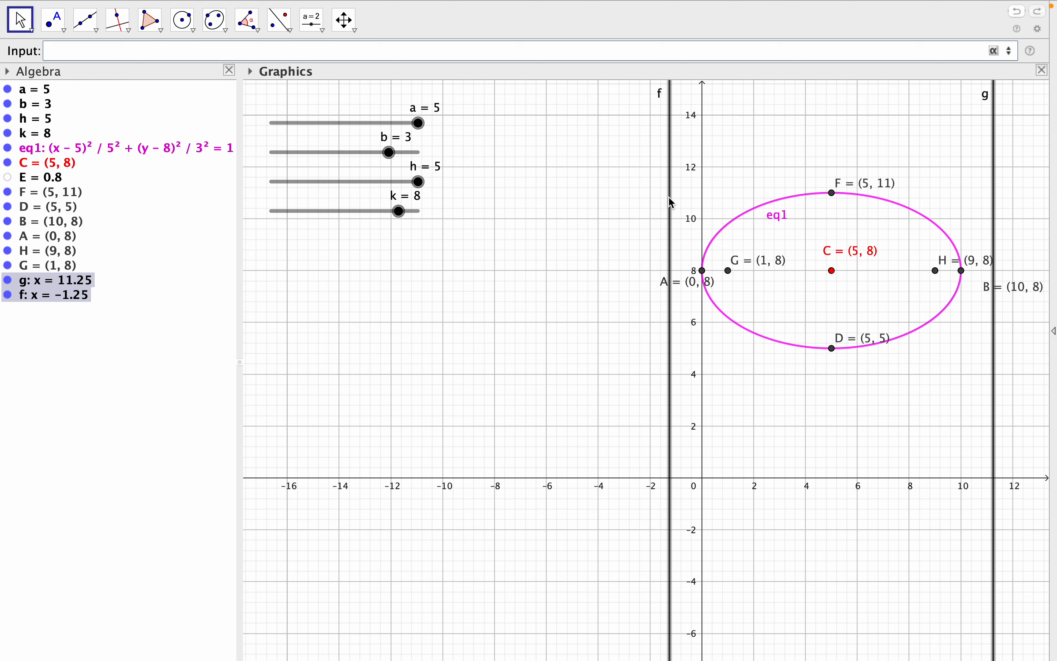
pyautogui.rightClick(670, 197)
pyautogui.click(738, 369)
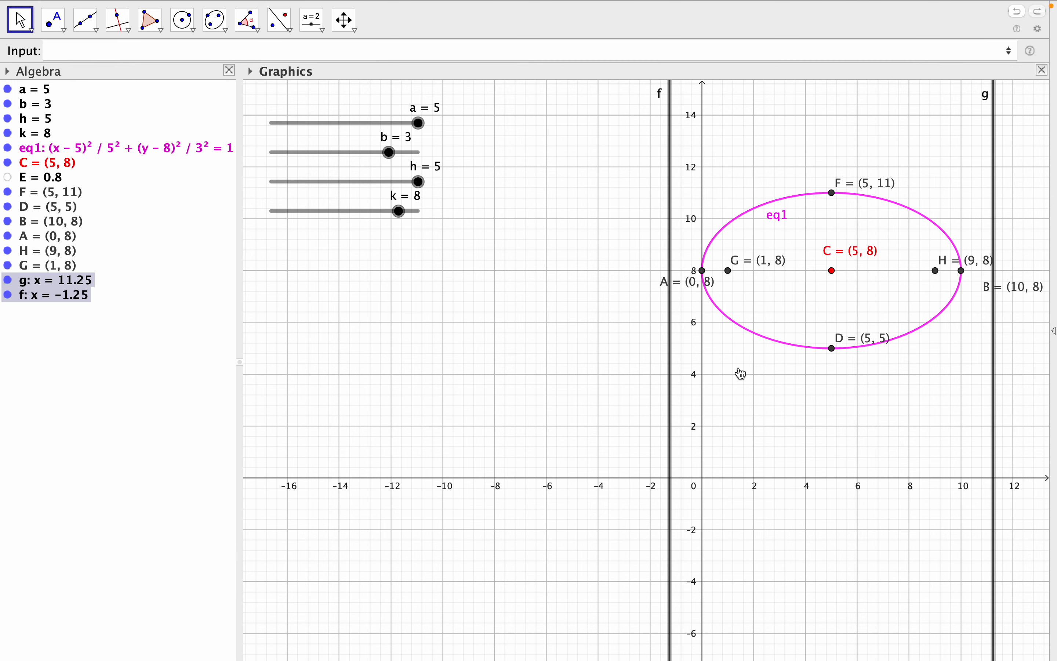
pyautogui.click(916, 114)
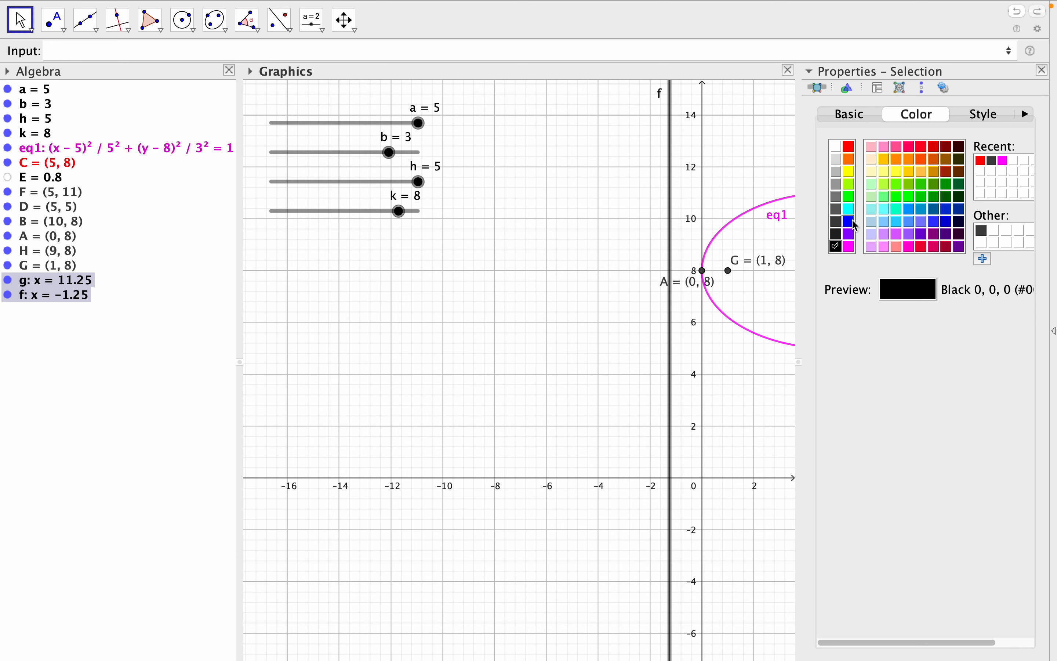
pyautogui.click(850, 221)
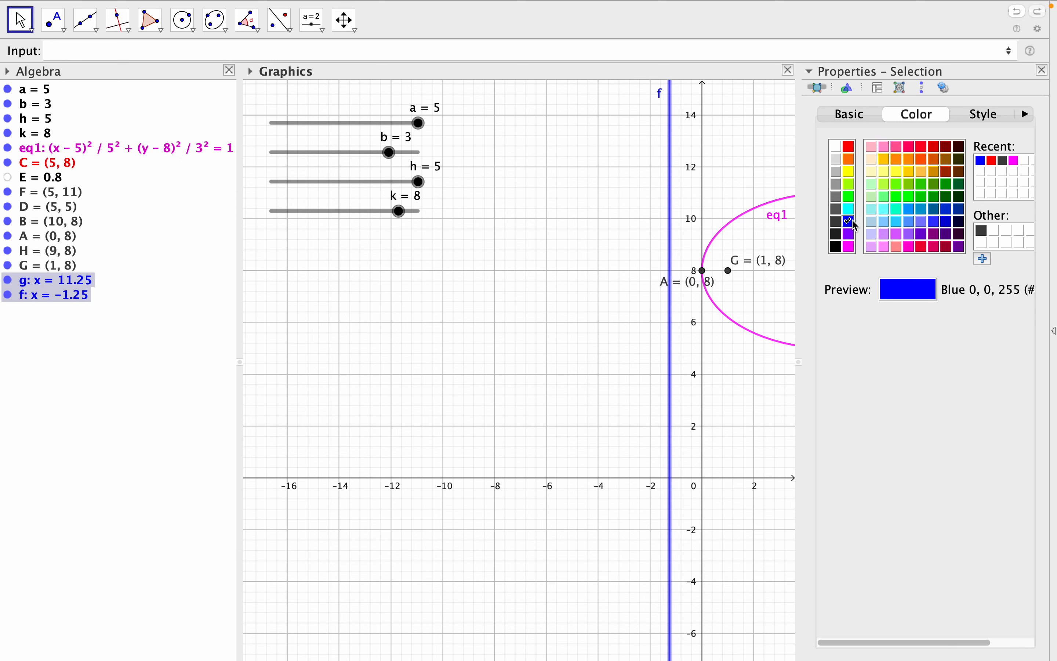
pyautogui.click(1044, 70)
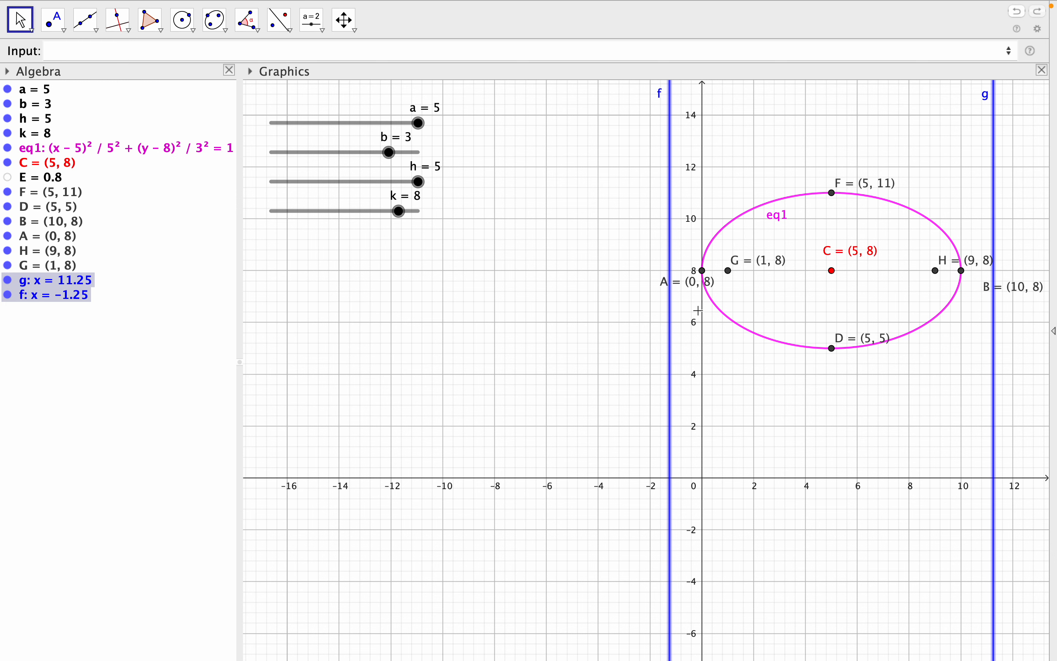
# Plot the major axis of the ellipse with the command MajorAxis(eq1).
pyautogui.click(112, 56)
pyautogui.write('ma')
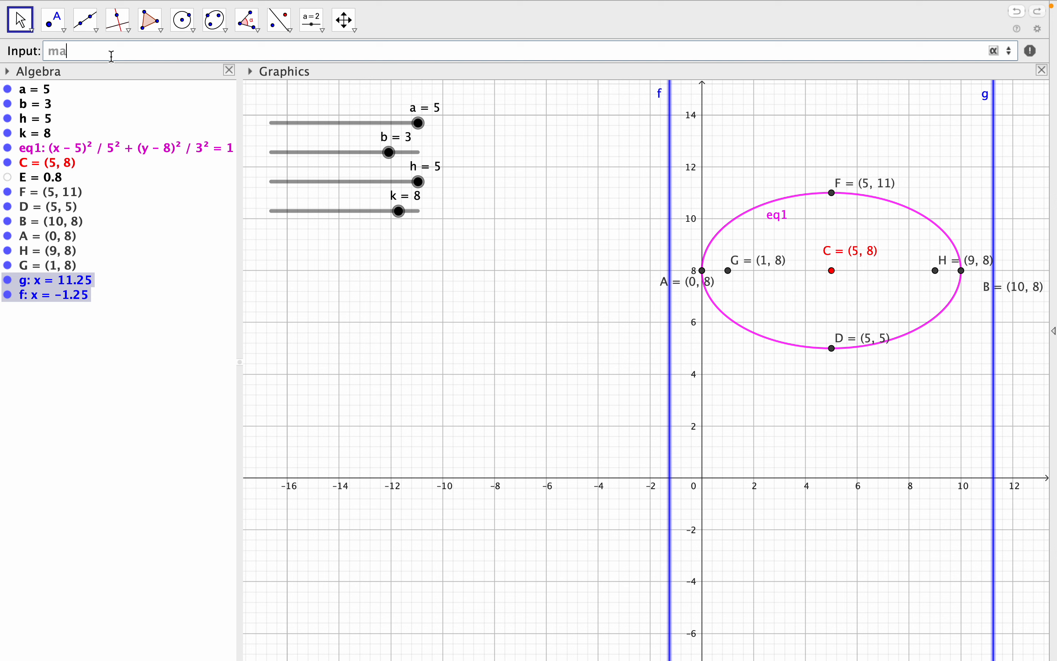
pyautogui.write('j')
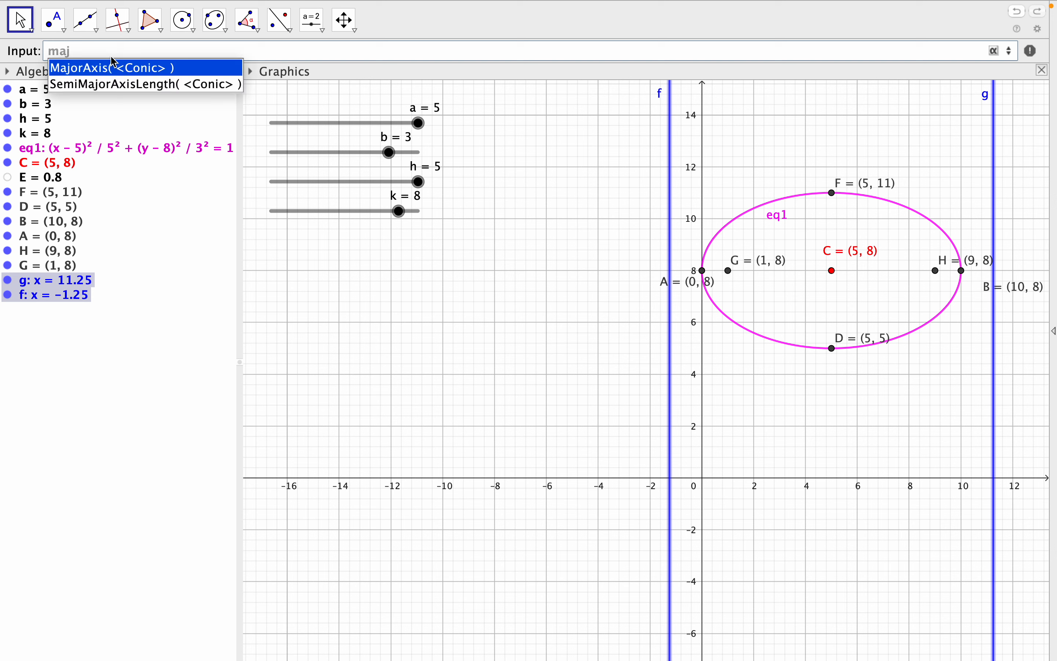
pyautogui.click(124, 69)
pyautogui.click(158, 51)
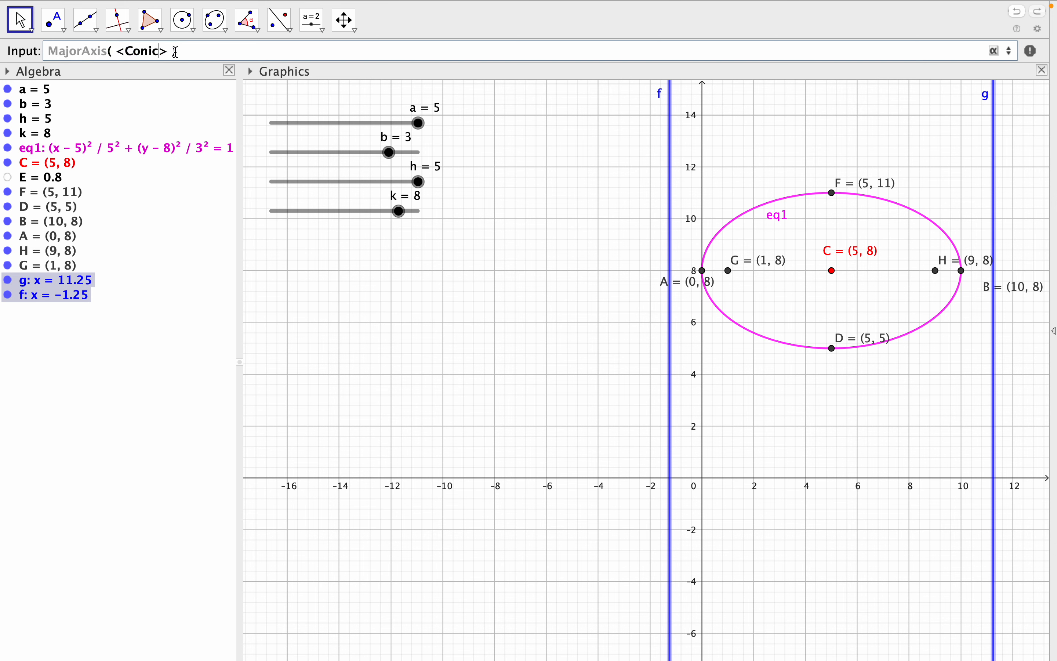
pyautogui.moveTo(169, 51); pyautogui.dragTo(118, 50)
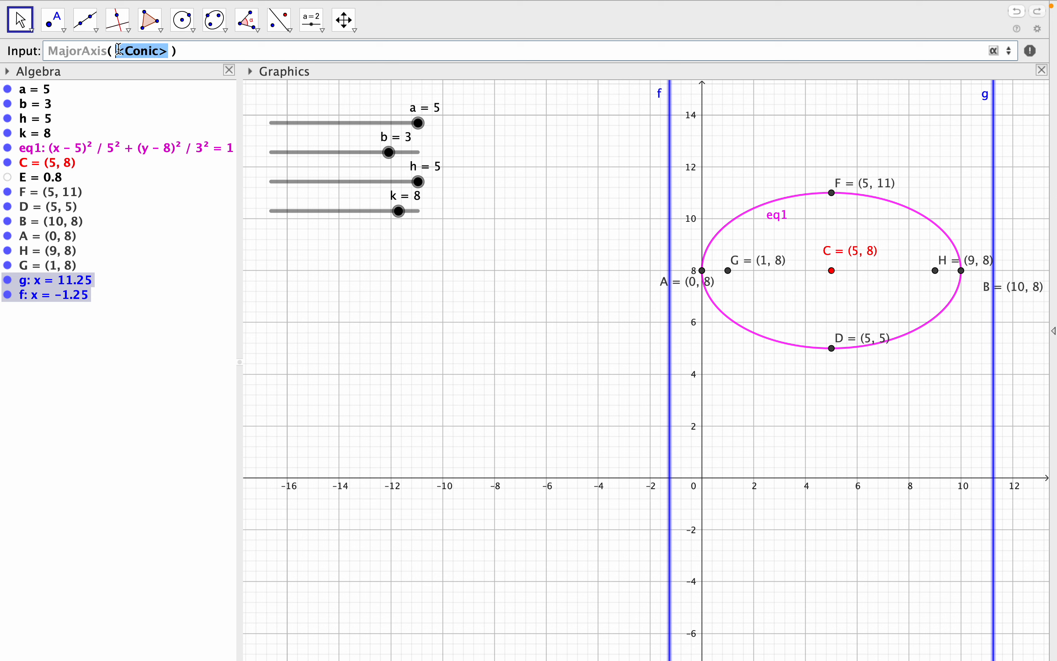
pyautogui.write('eq1')
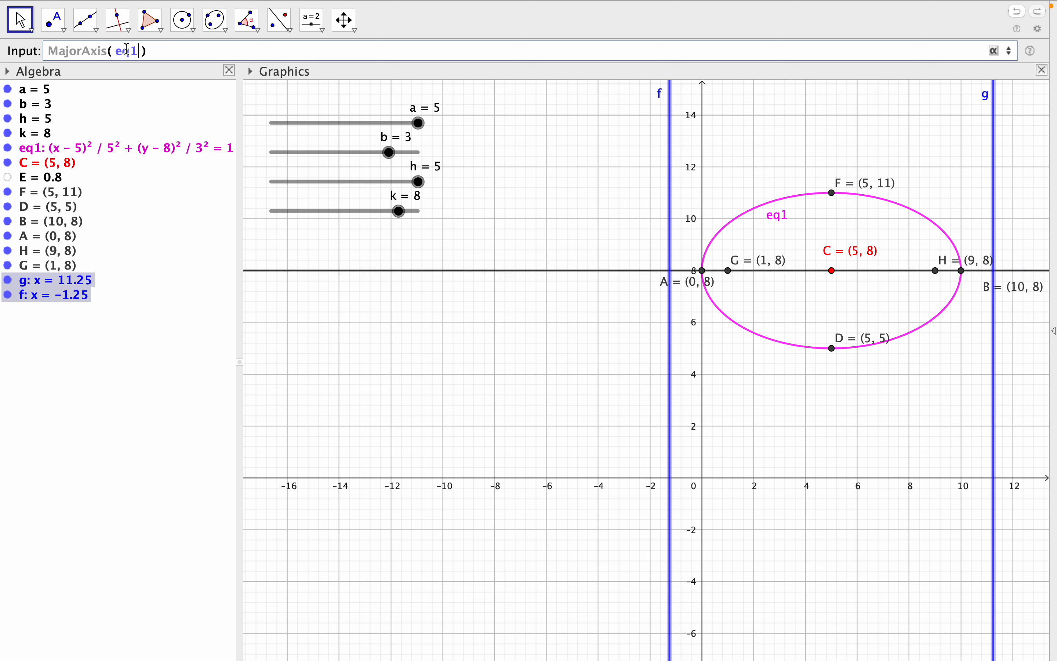
pyautogui.press('Return')
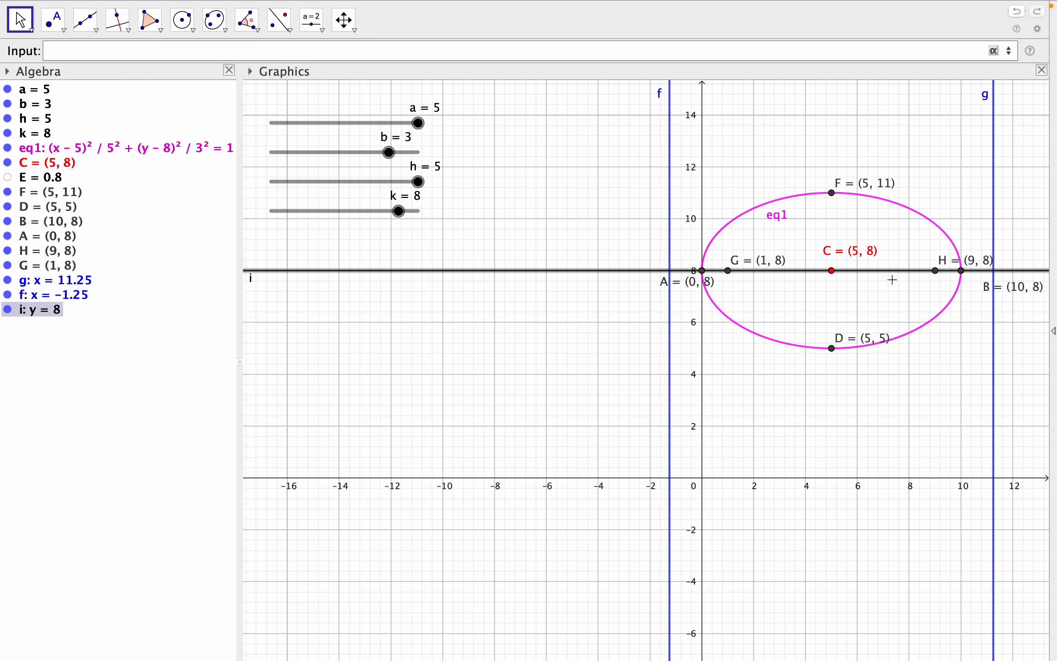
# Colour the major axis line light purple (204, 102, 255) in its object properties and close the properties.
pyautogui.rightClick(501, 268)
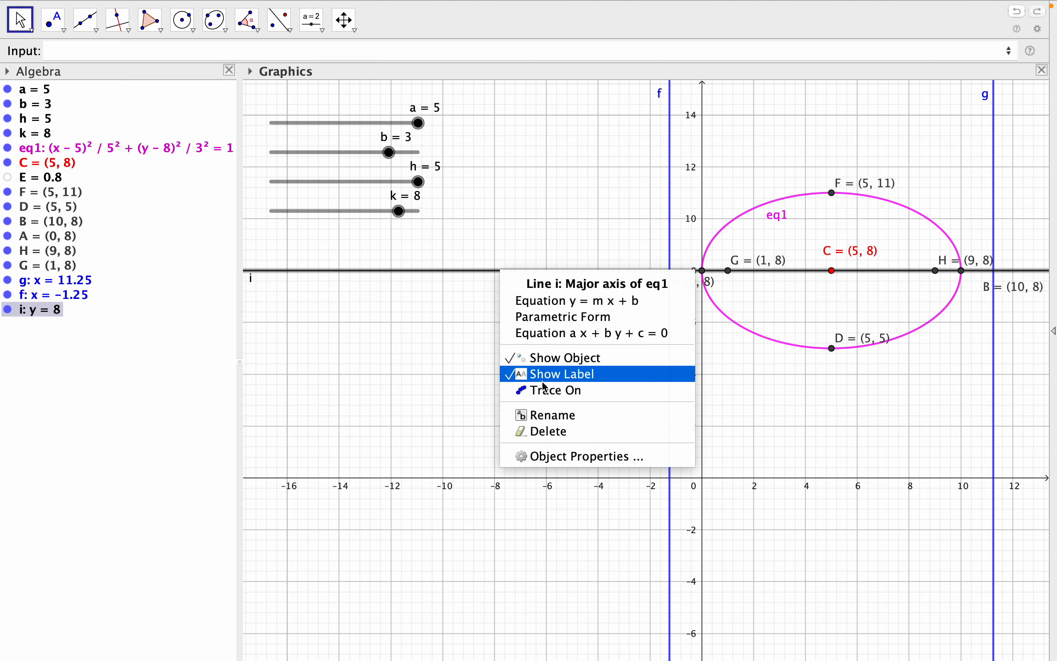
pyautogui.click(564, 457)
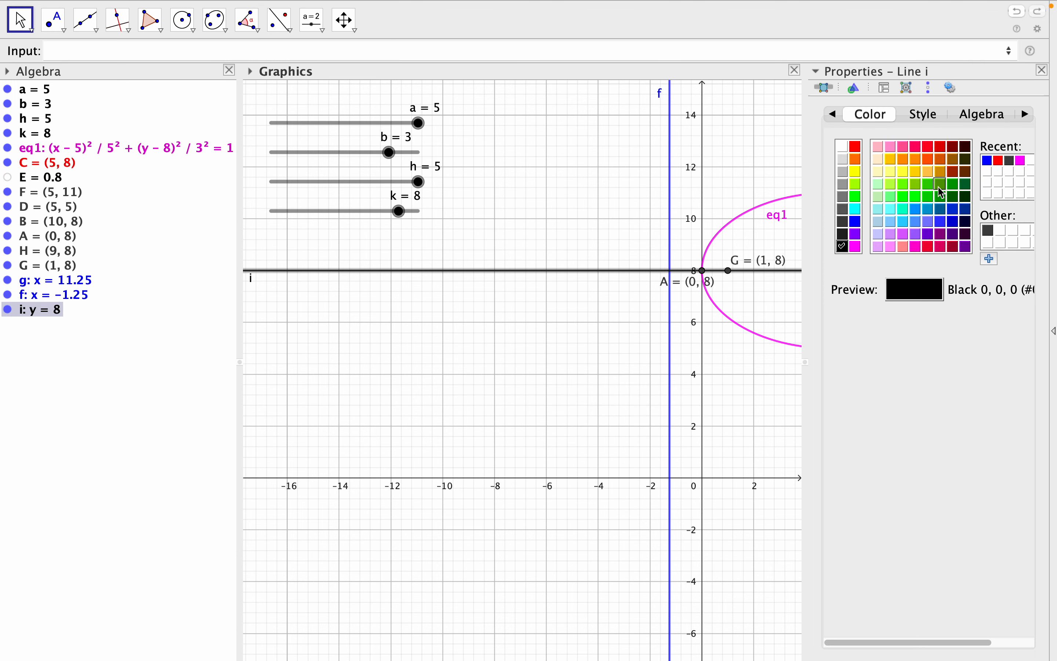
pyautogui.click(908, 236)
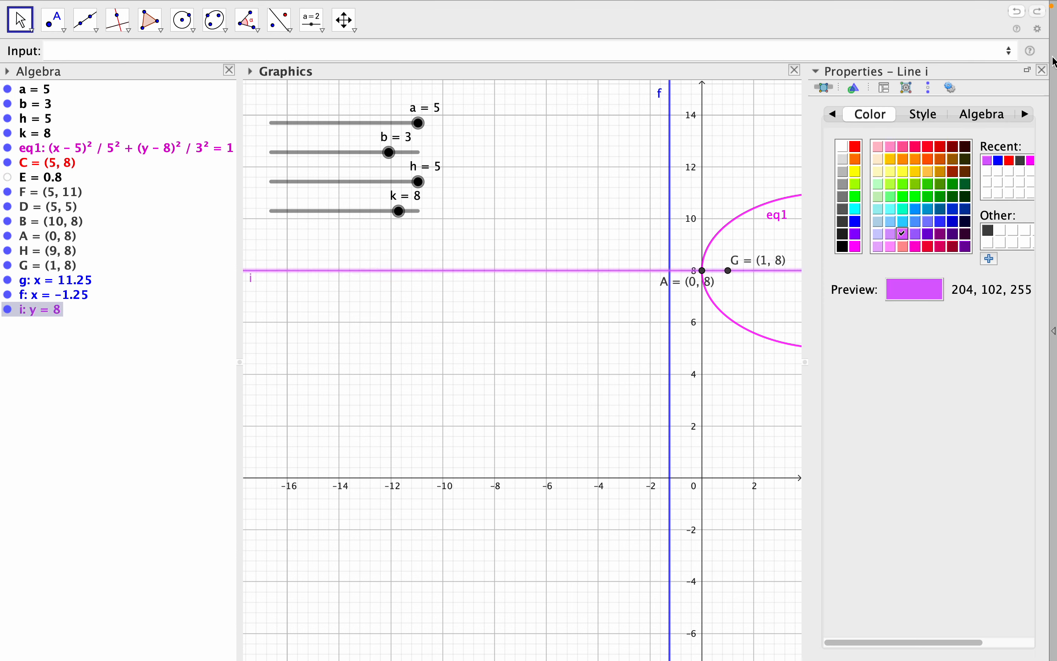
pyautogui.click(1044, 70)
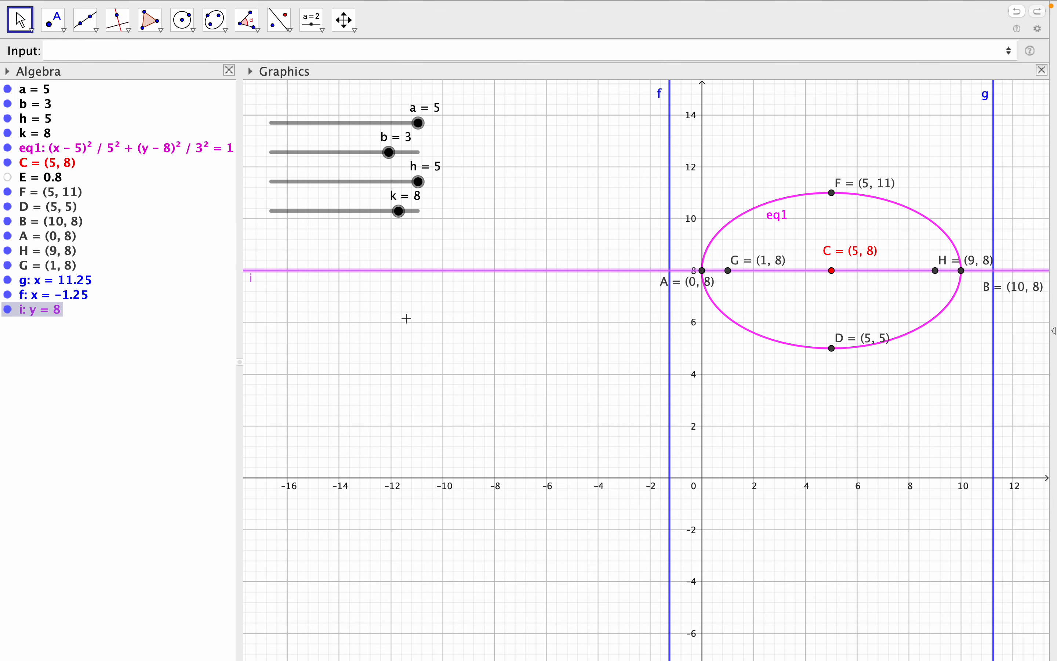
# Plot the minor axis of the ellipse with the command MinorAxis(eq1).
pyautogui.click(116, 50)
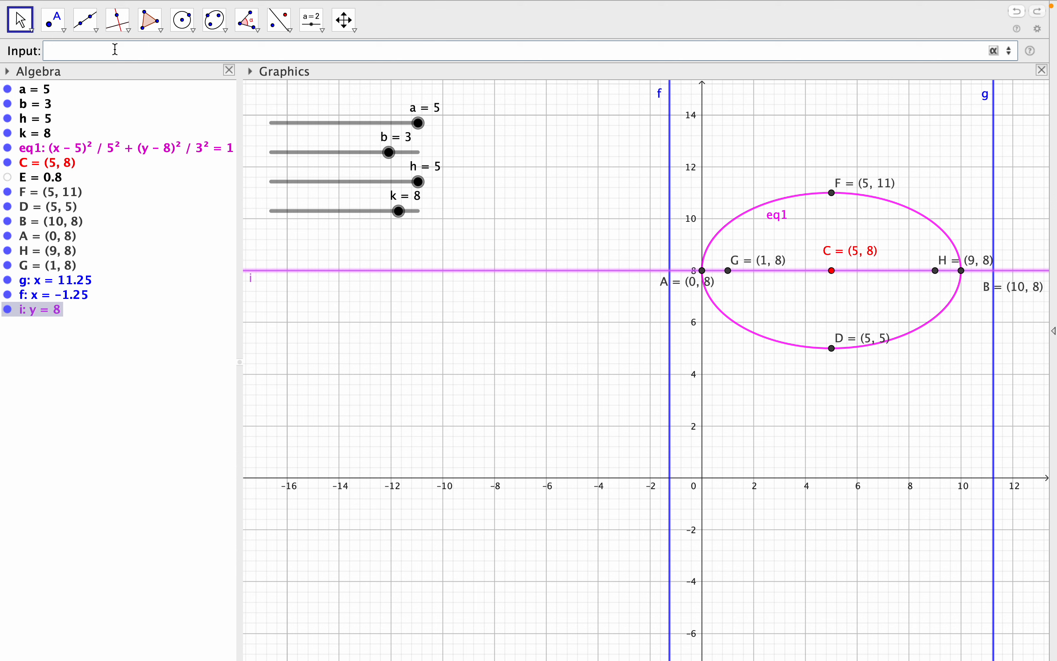
pyautogui.write('Mina')
pyautogui.press('BackSpace')
pyautogui.write('or')
pyautogui.click(137, 70)
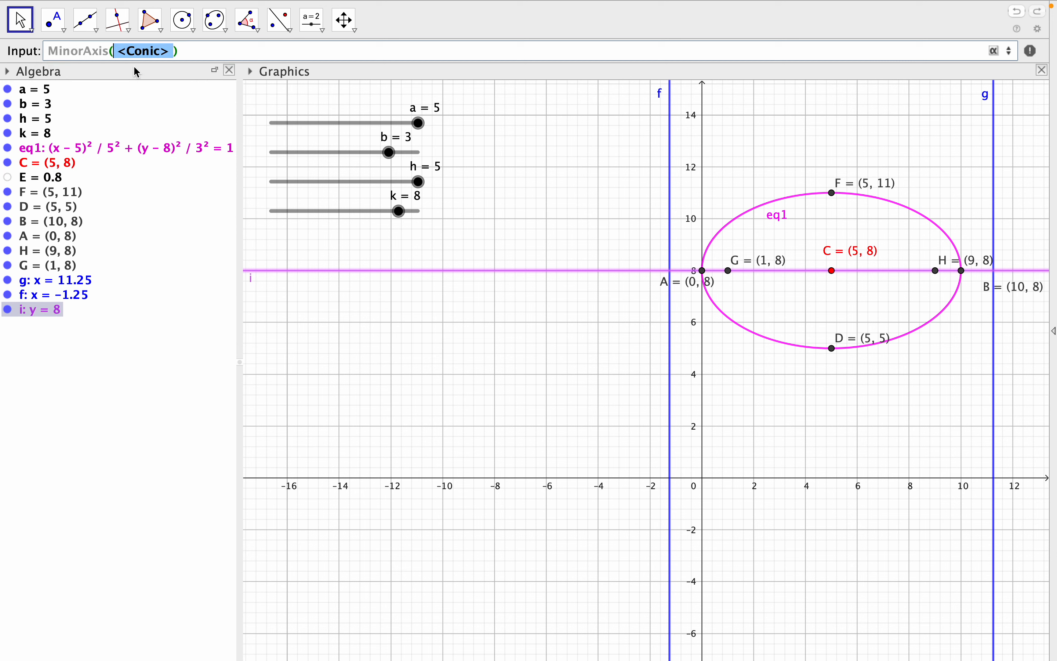
pyautogui.write('eq')
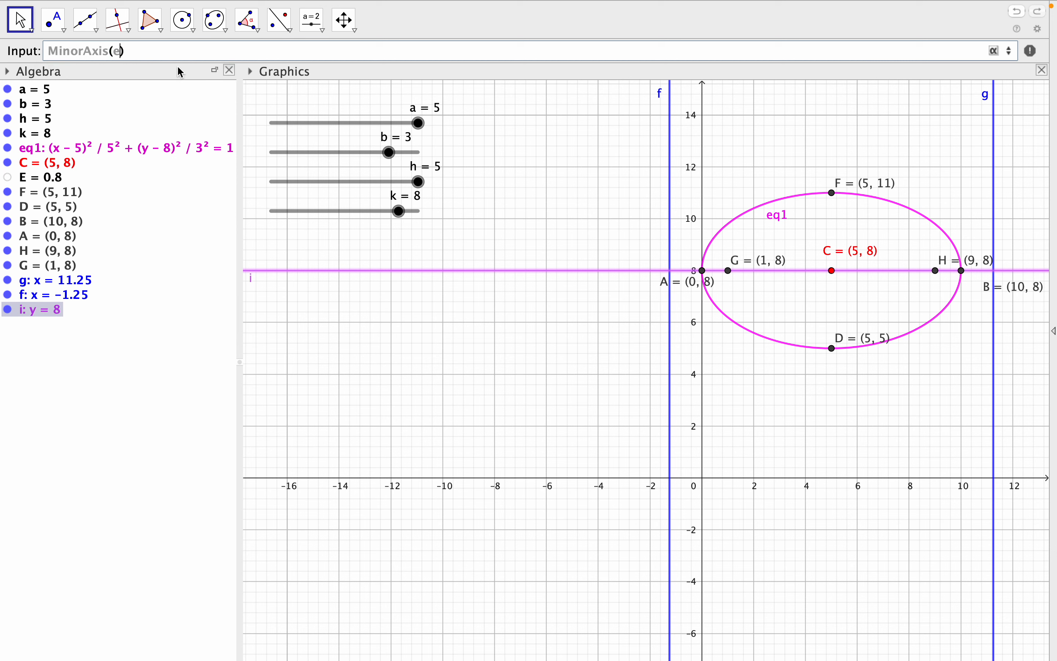
pyautogui.write('1')
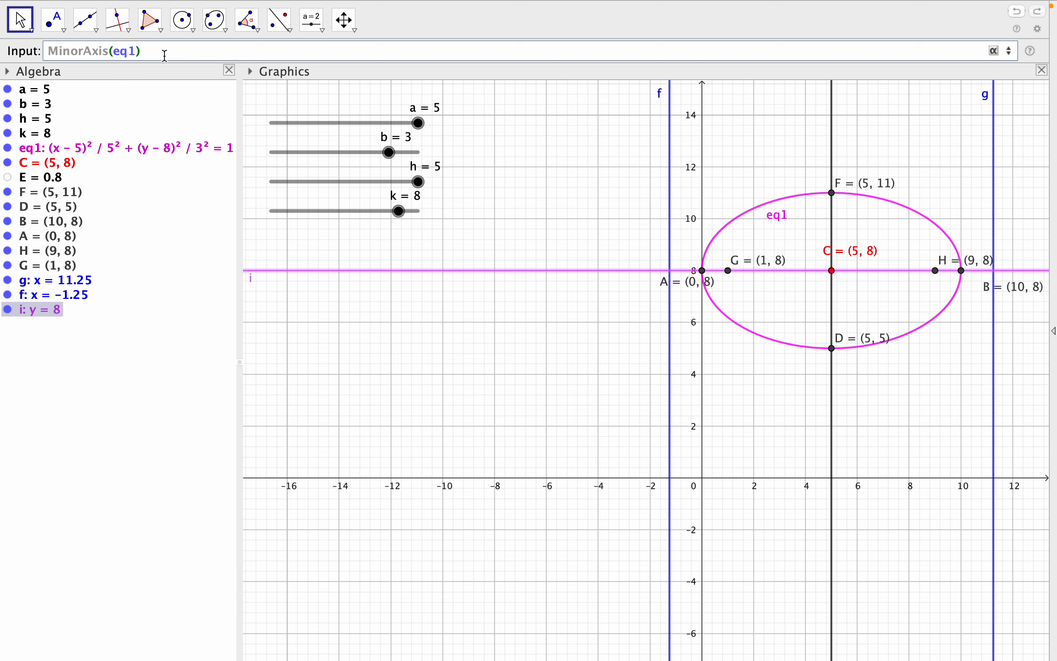
pyautogui.press('Return')
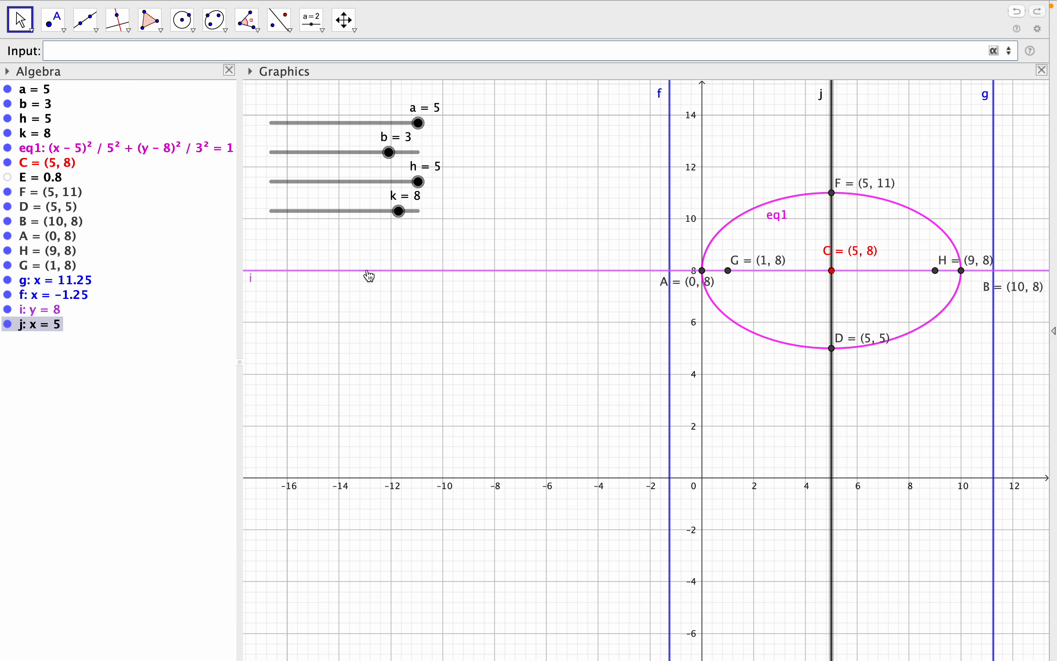
pyautogui.click(832, 142)
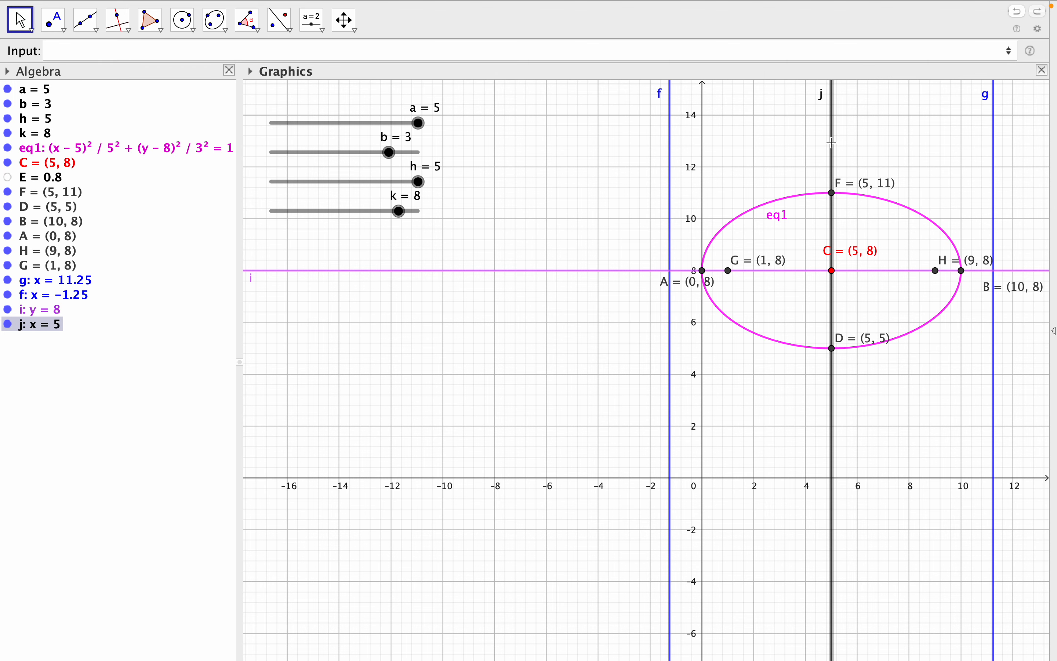
pyautogui.rightClick(832, 143)
pyautogui.click(903, 329)
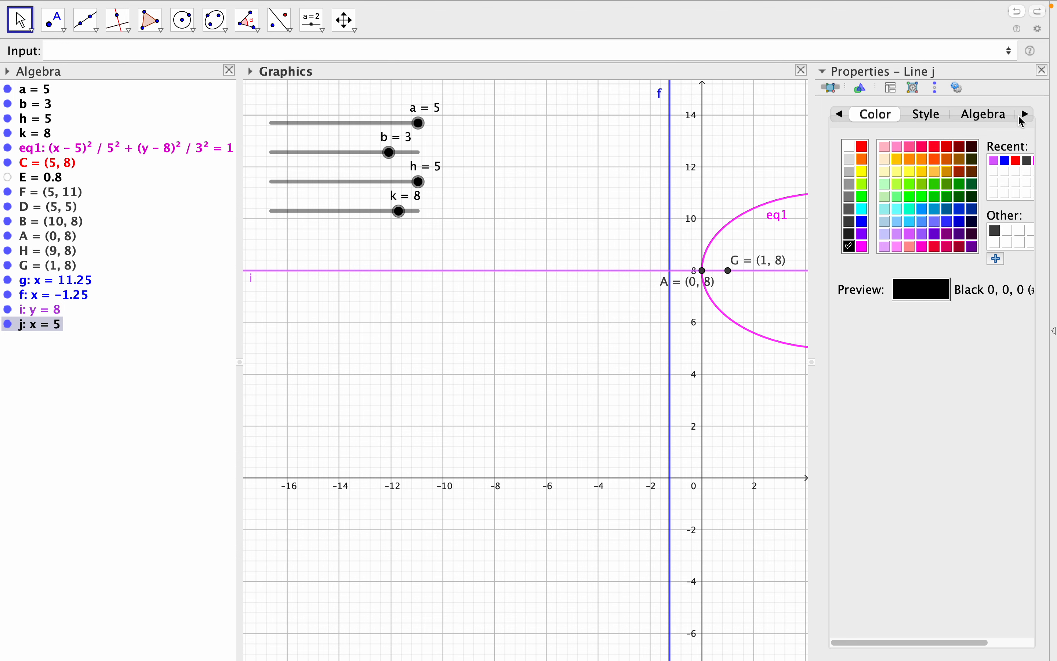
pyautogui.click(1042, 70)
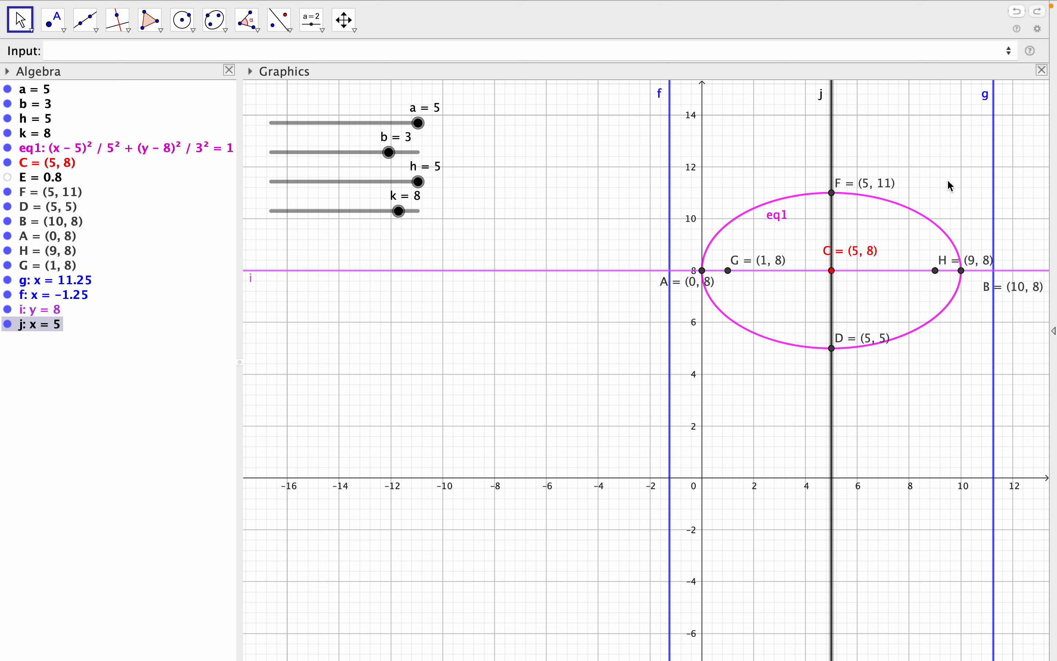
# Plot a line named Latus through focus G parallel to directrix f with the command Latus:Line(G, f).
pyautogui.click(182, 46)
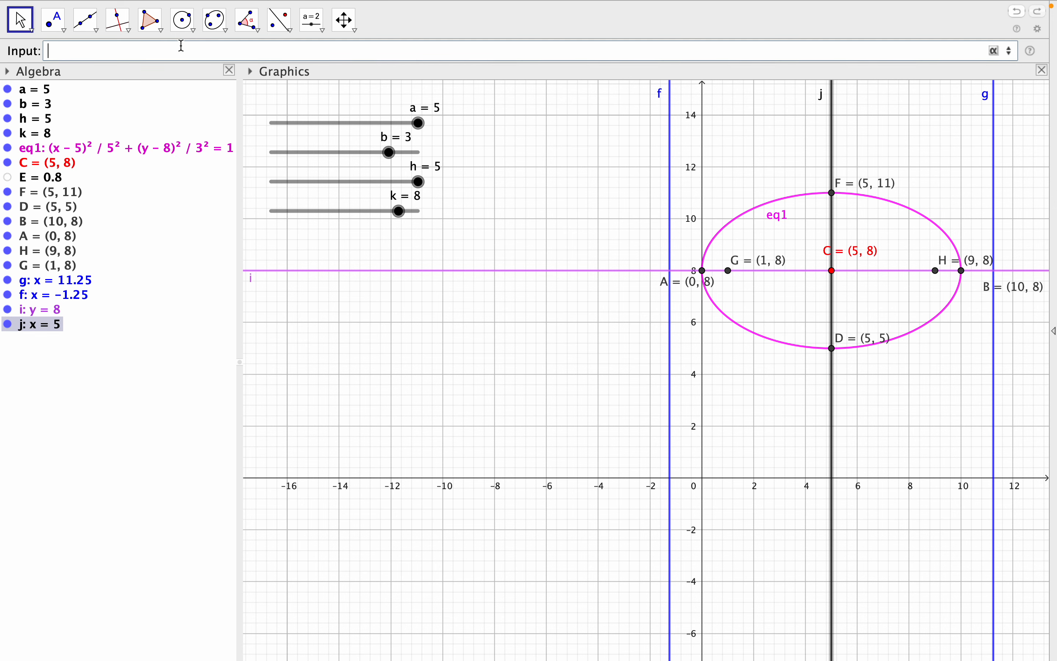
pyautogui.write('Latus:')
pyautogui.write('Lin')
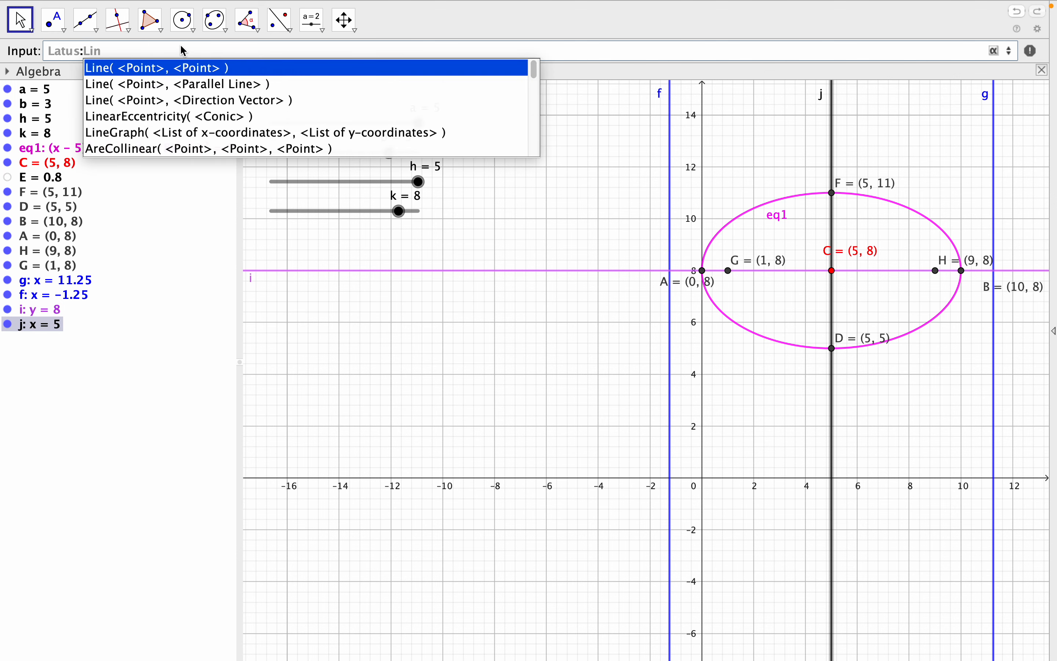
pyautogui.click(174, 83)
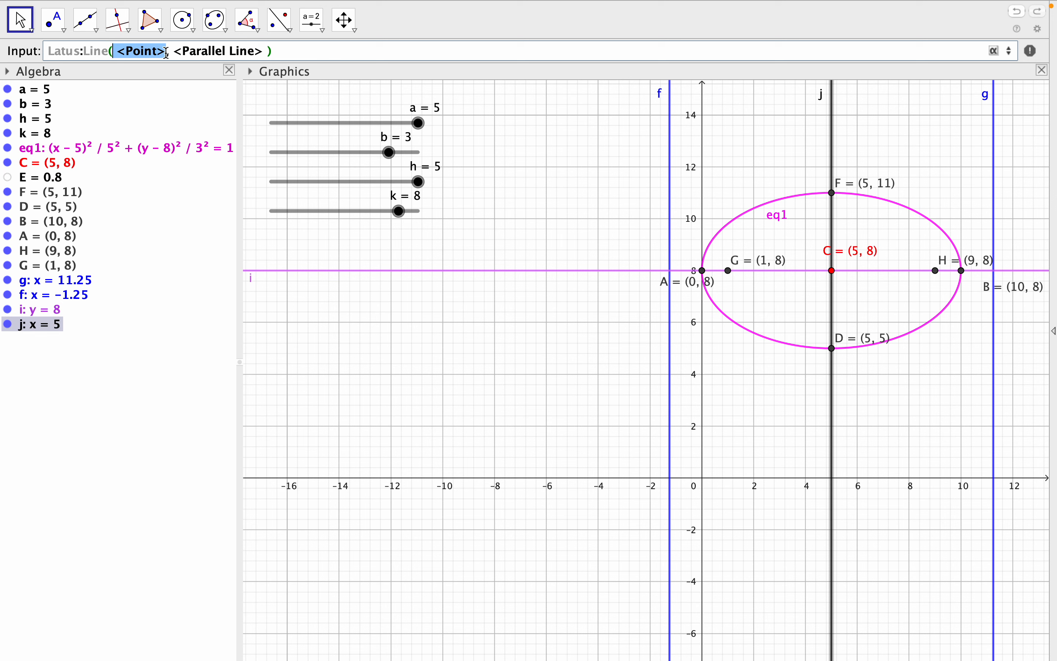
pyautogui.write('G')
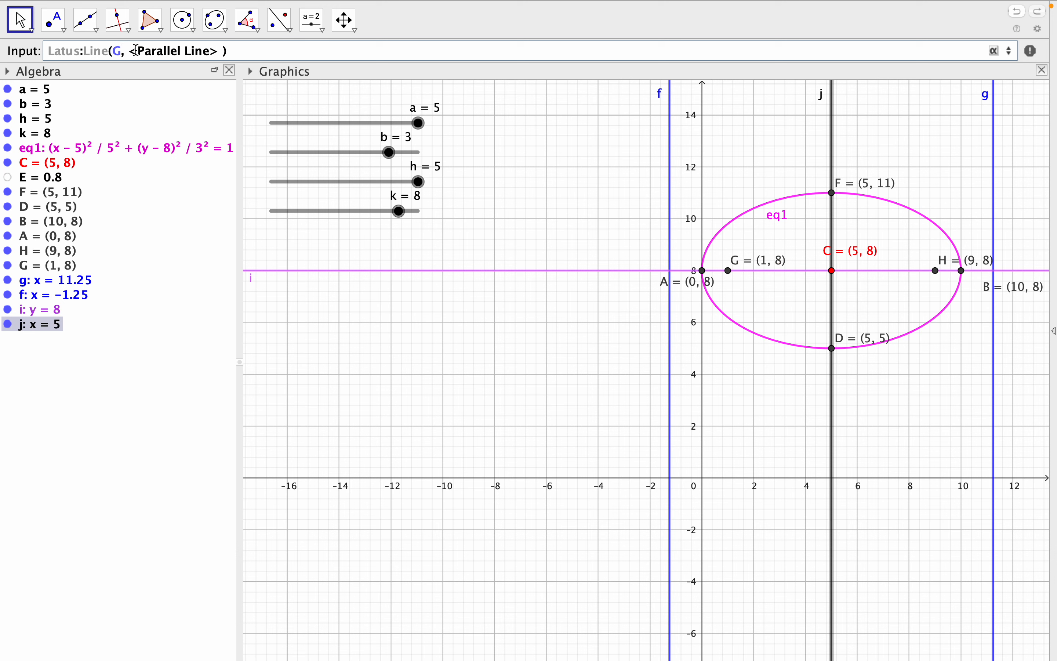
pyautogui.moveTo(128, 50); pyautogui.dragTo(218, 48)
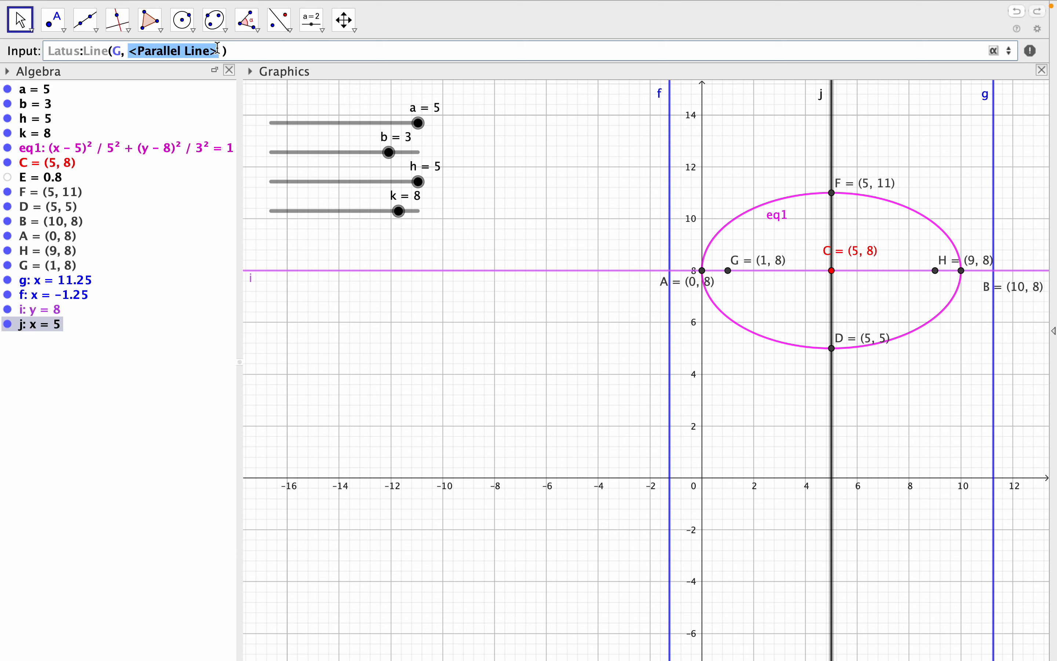
pyautogui.write('f')
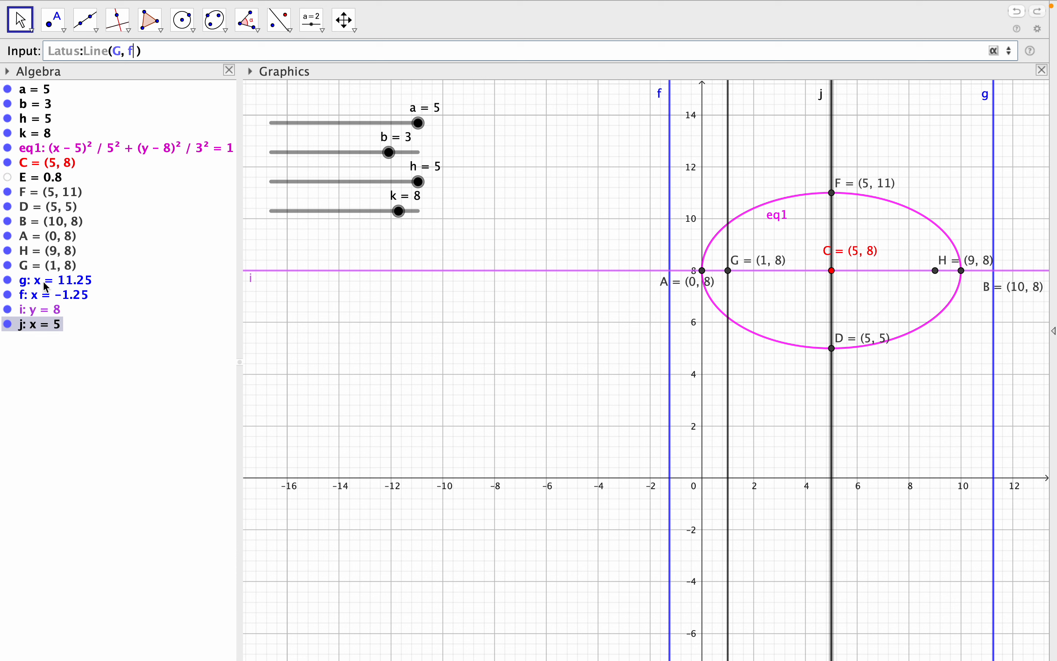
pyautogui.click(153, 53)
pyautogui.press('Return')
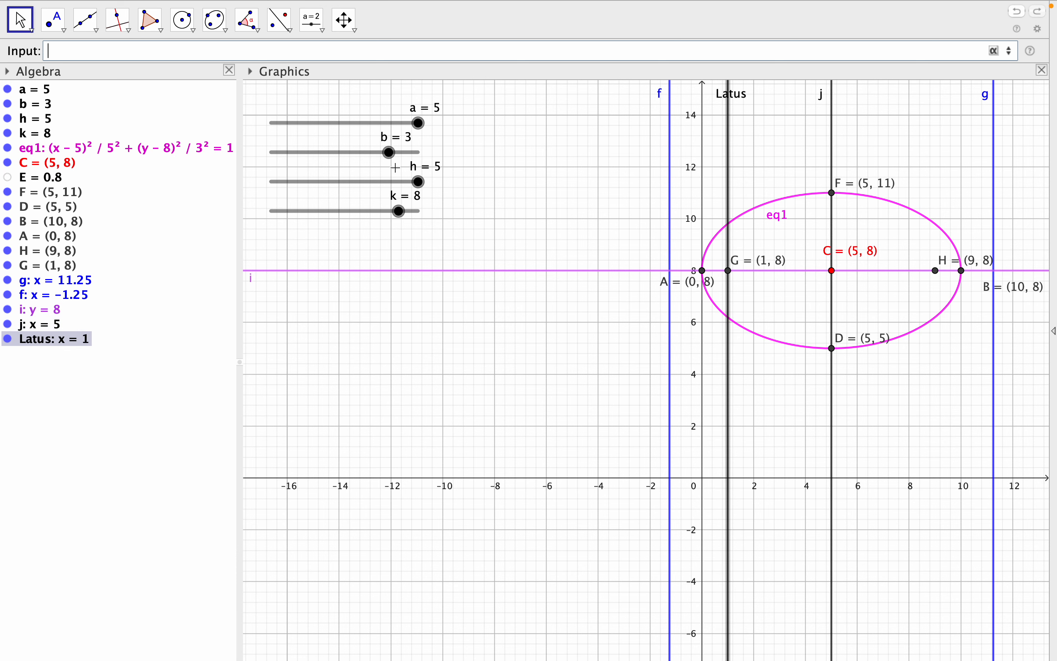
# Colour the Latus line dark green in its object properties and close the properties.
pyautogui.rightClick(727, 189)
pyautogui.click(798, 378)
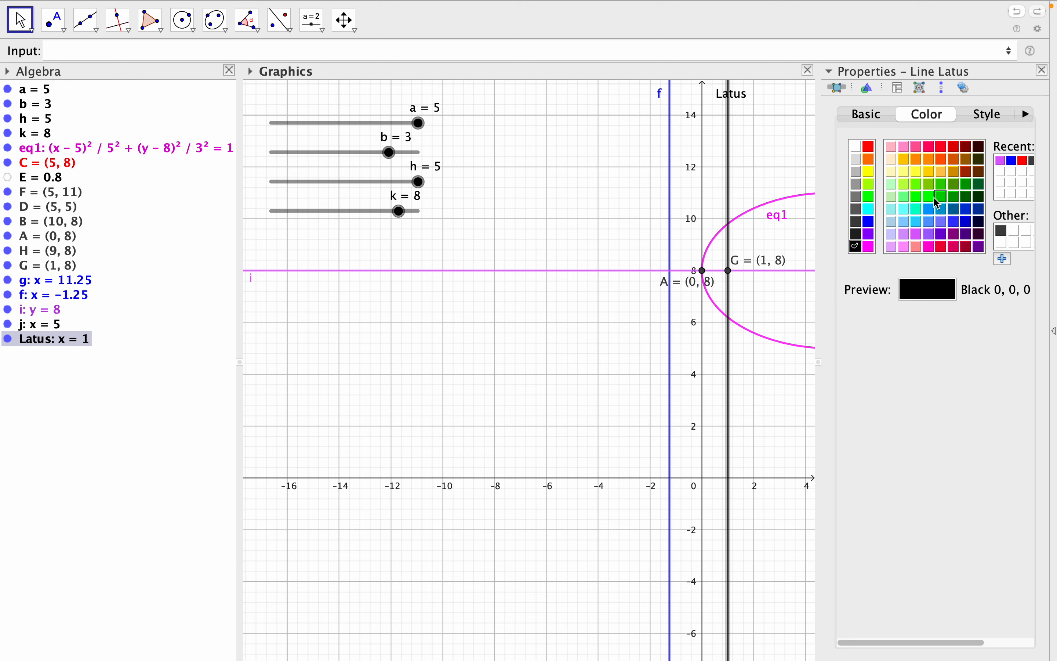
pyautogui.click(966, 183)
pyautogui.click(1046, 67)
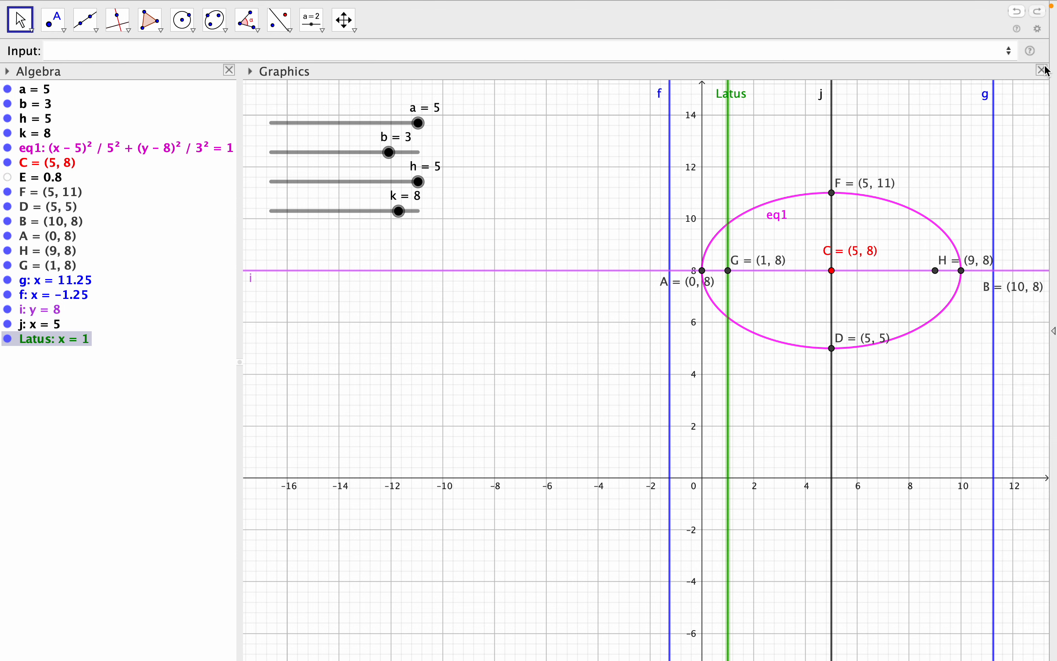
# Plot a line named Latus1 through focus H parallel to directrix g with the command Latus1:Line(H, g).
pyautogui.click(97, 53)
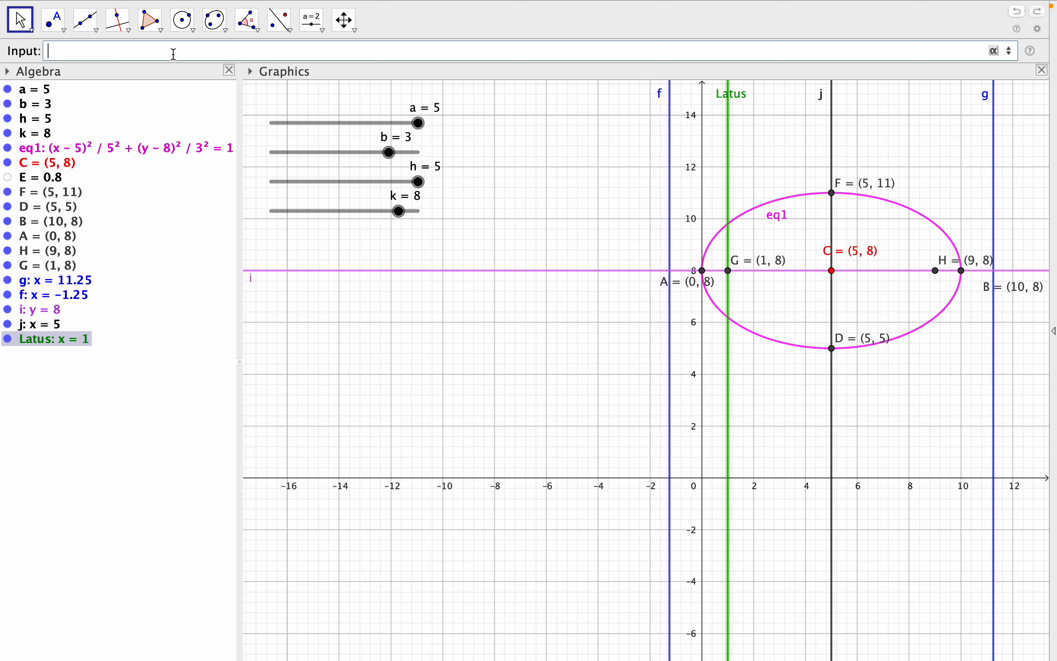
pyautogui.write('Latus')
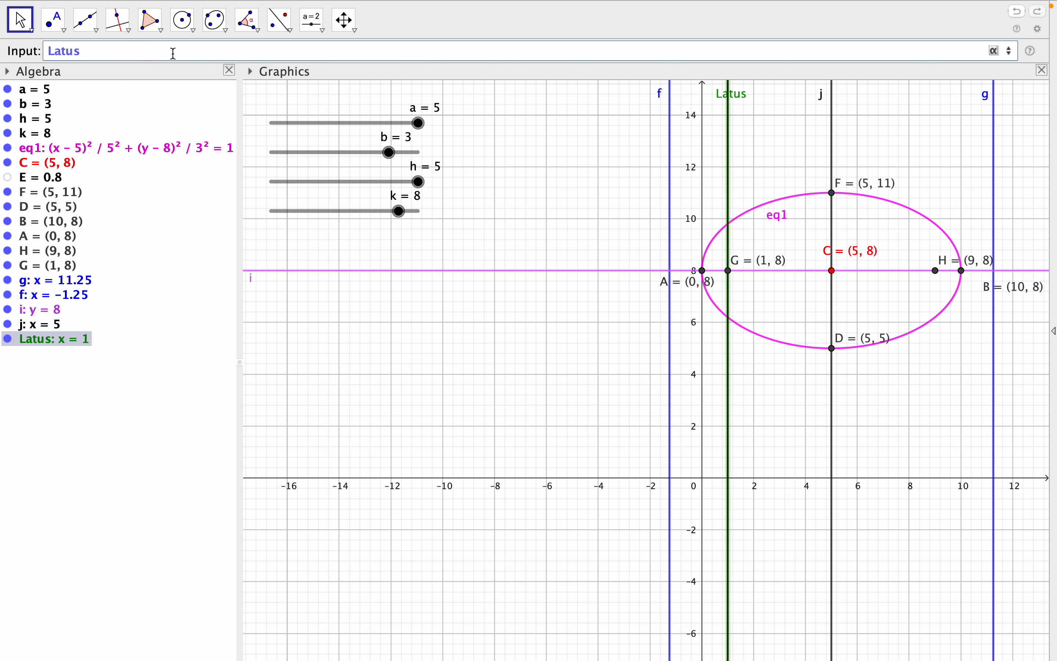
pyautogui.write('1:li')
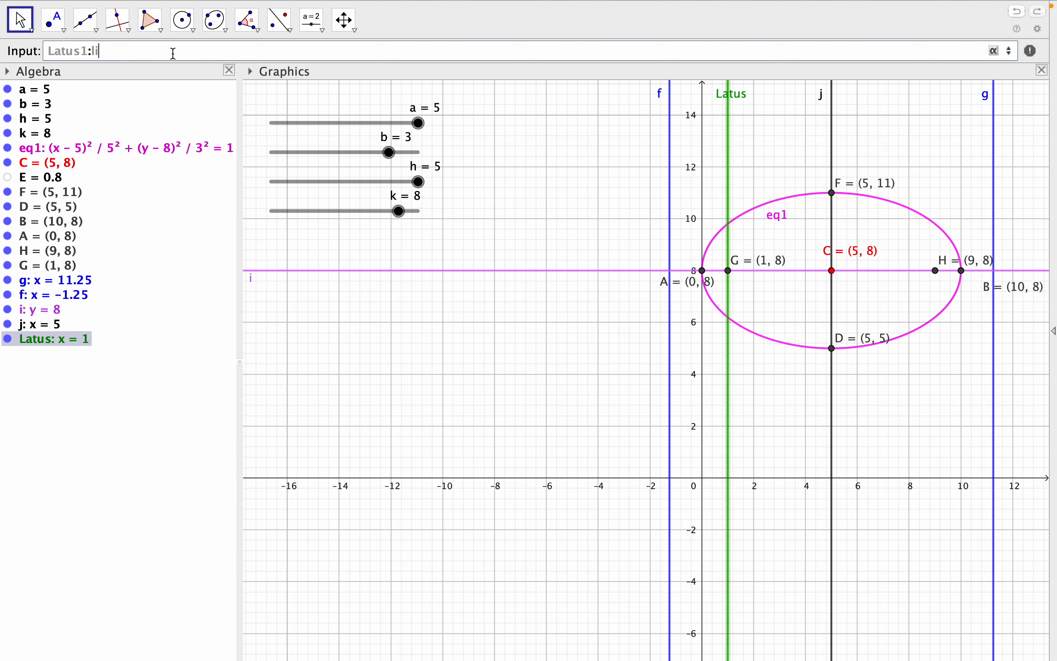
pyautogui.write('ne')
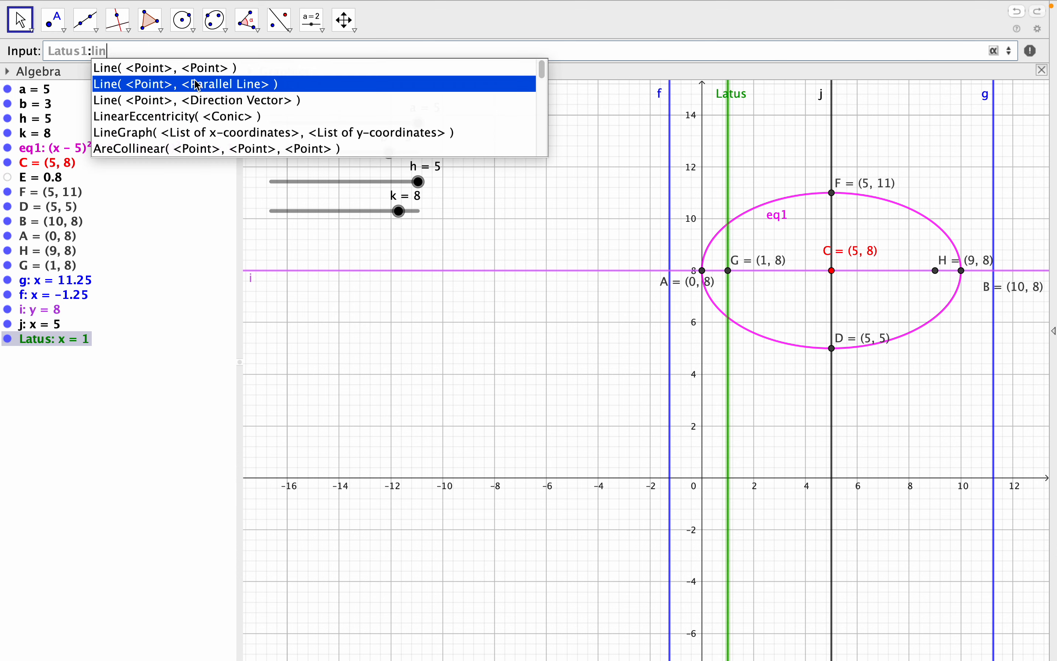
pyautogui.click(197, 85)
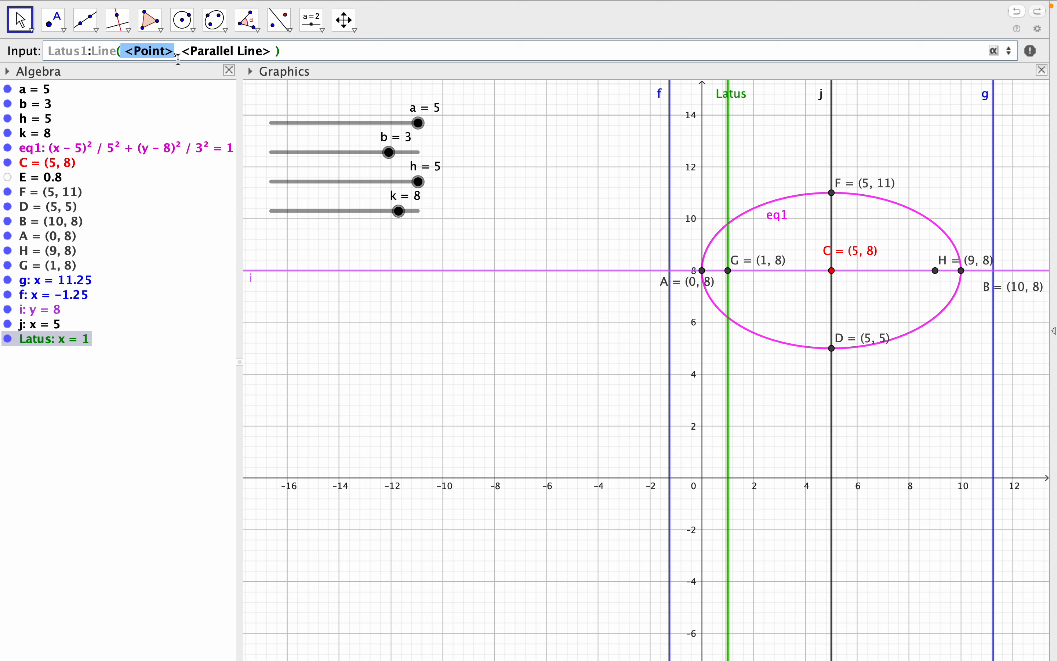
pyautogui.write('H')
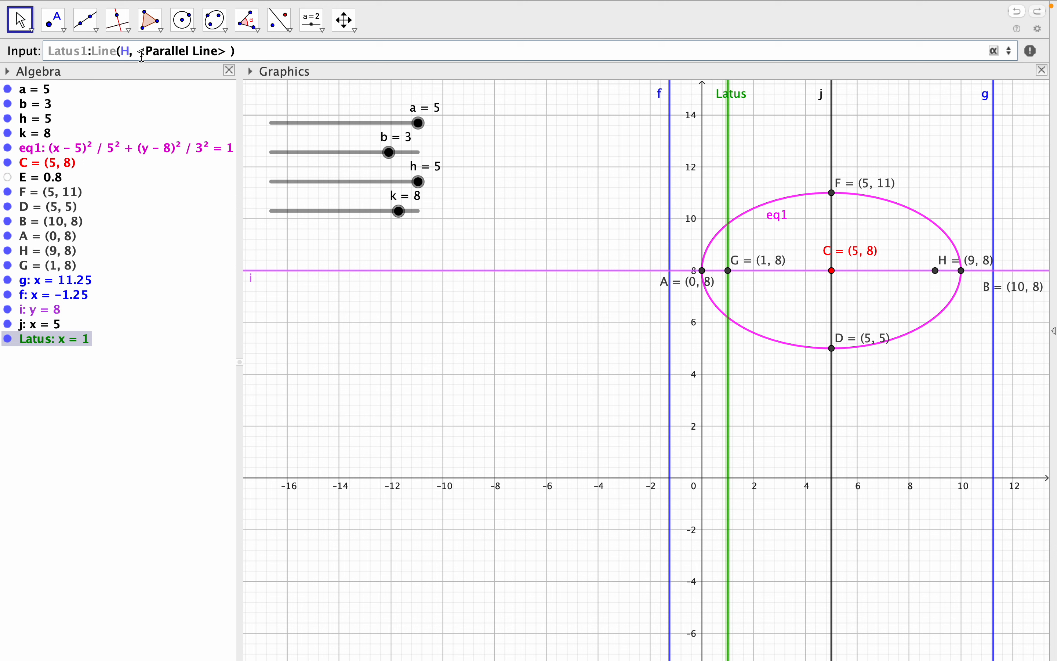
pyautogui.moveTo(140, 51); pyautogui.dragTo(228, 50)
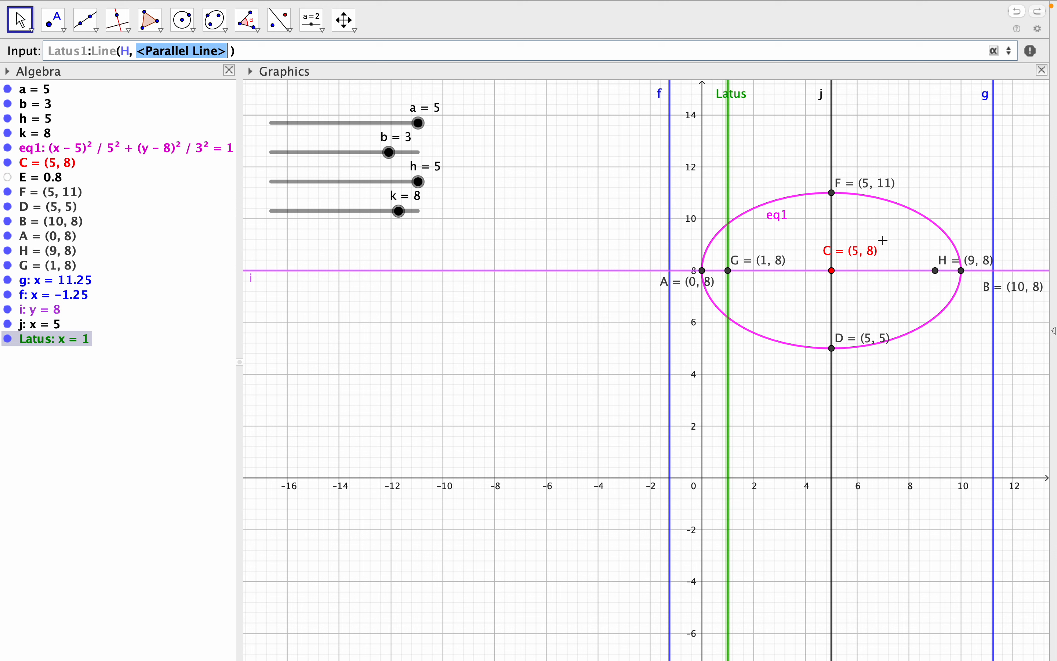
pyautogui.write('g')
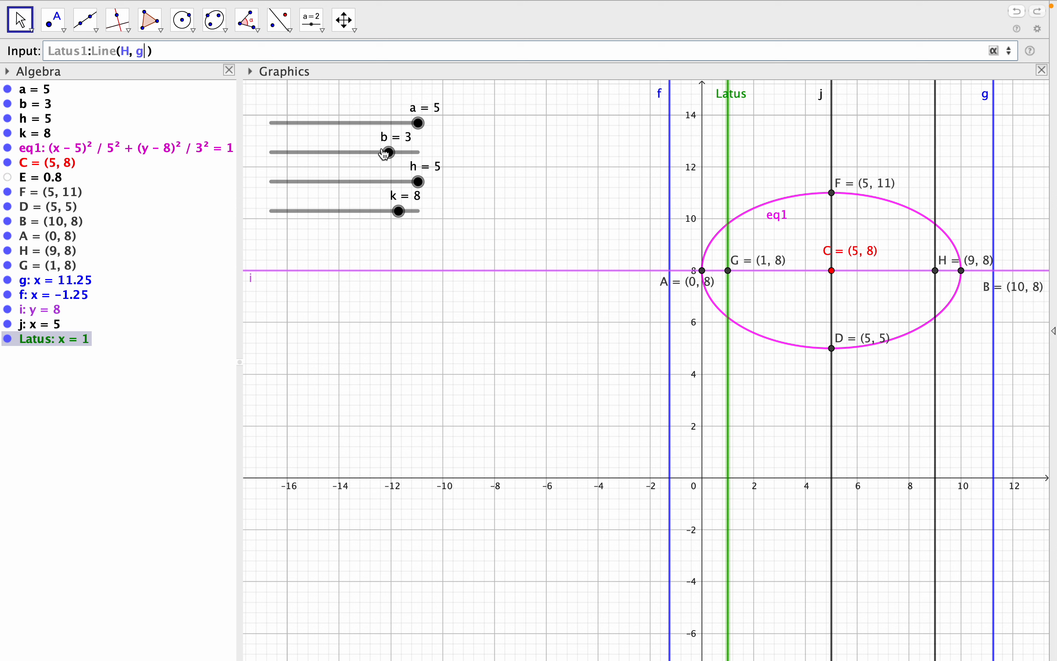
pyautogui.press('Return')
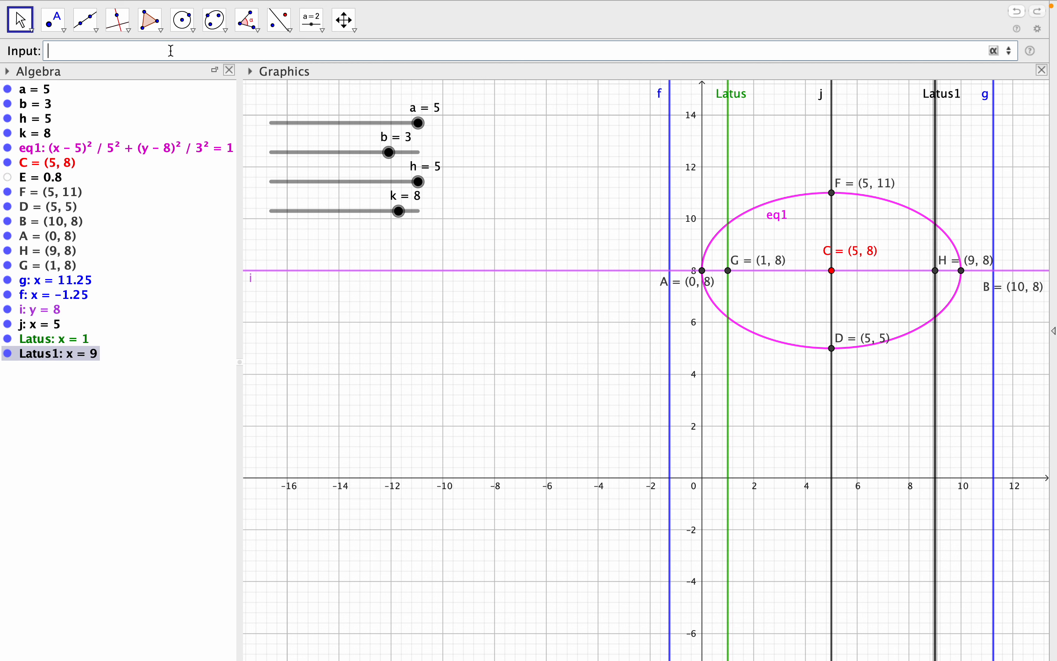
# Colour the Latus1 line brown in its object properties and close the properties.
pyautogui.rightClick(938, 183)
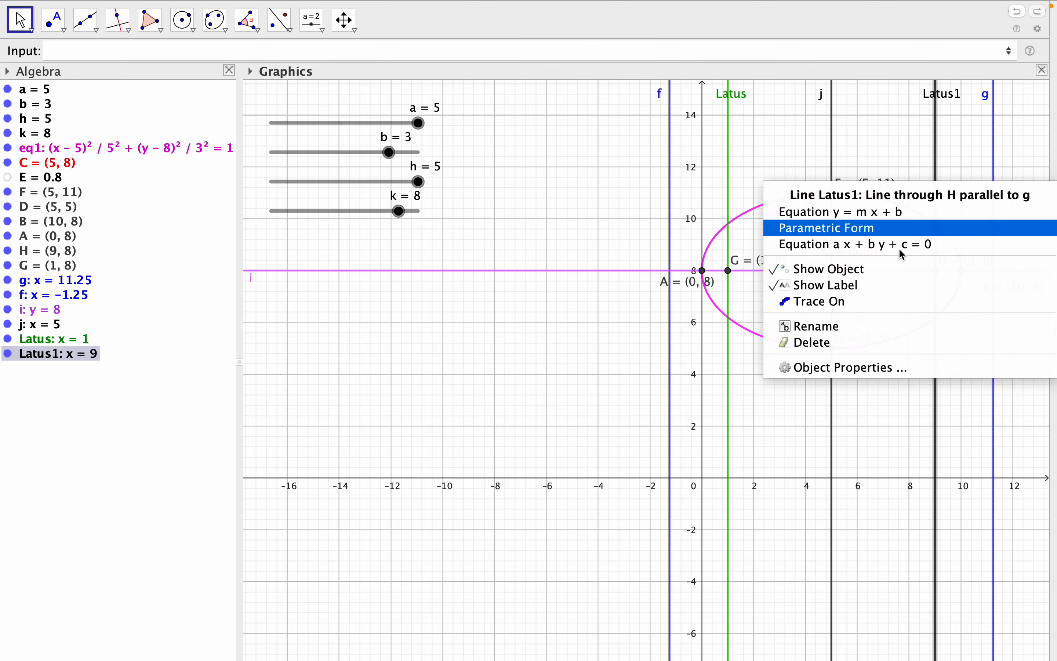
pyautogui.click(850, 367)
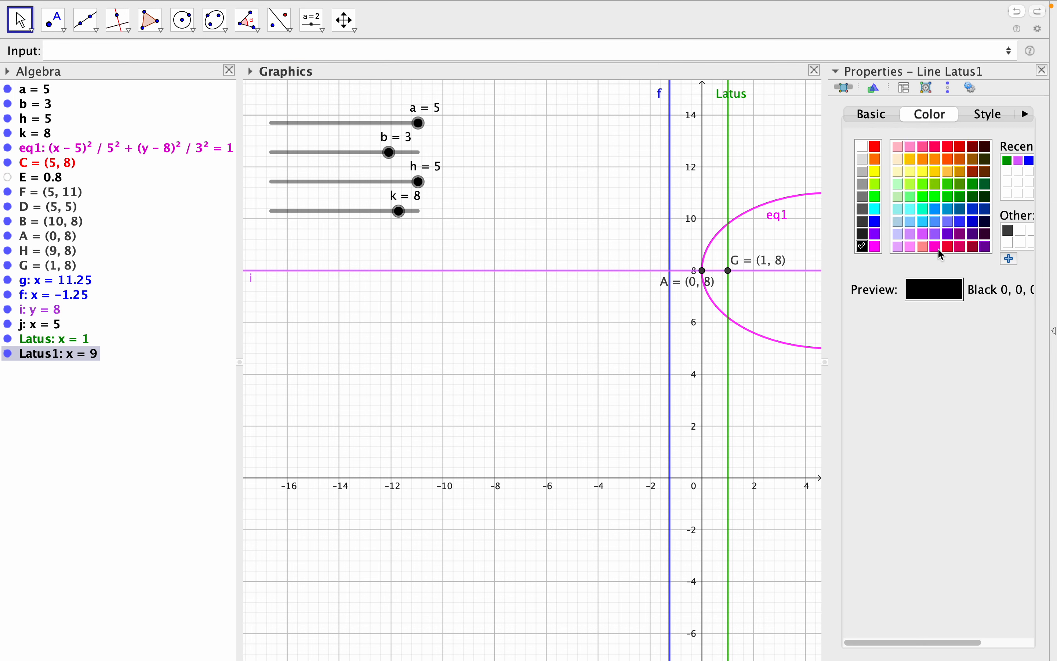
pyautogui.click(948, 171)
pyautogui.click(1043, 72)
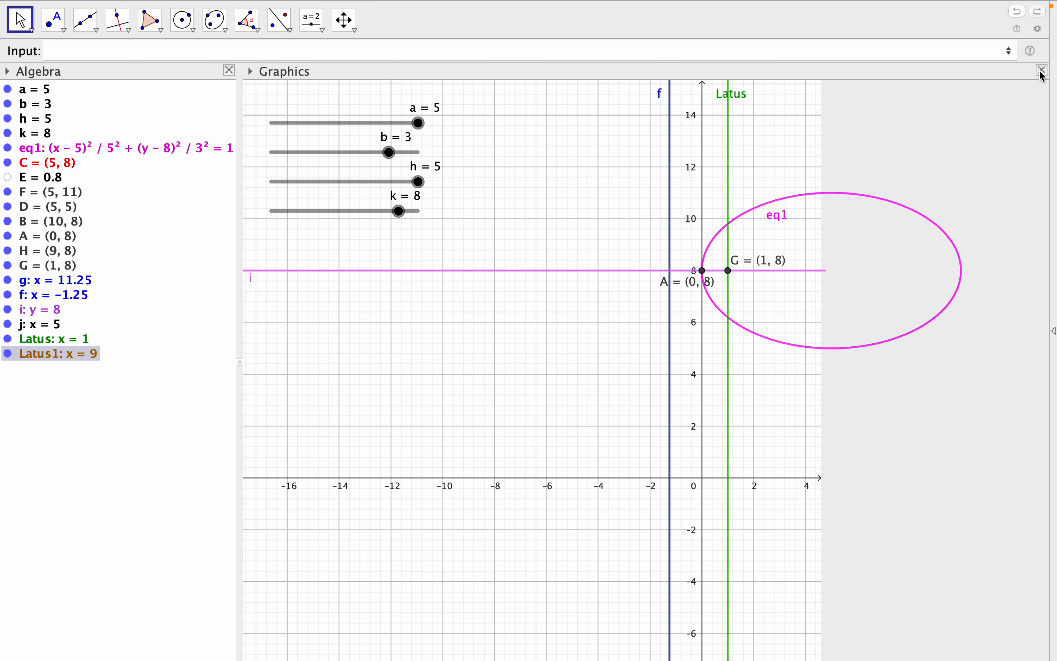